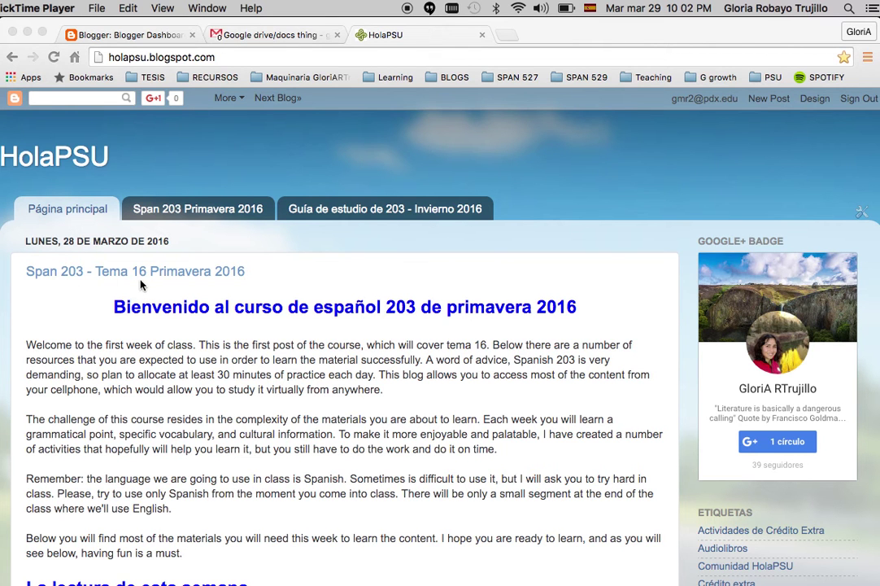
Open the shared folder for "clase de español 203 (2:00pm)" from the blog post's comprehension questions section
{"action": "scroll", "coordinate": [113, 428], "scroll_direction": "down", "scroll_amount": 1}
{"action": "scroll", "coordinate": [112, 429], "scroll_direction": "down", "scroll_amount": 5}
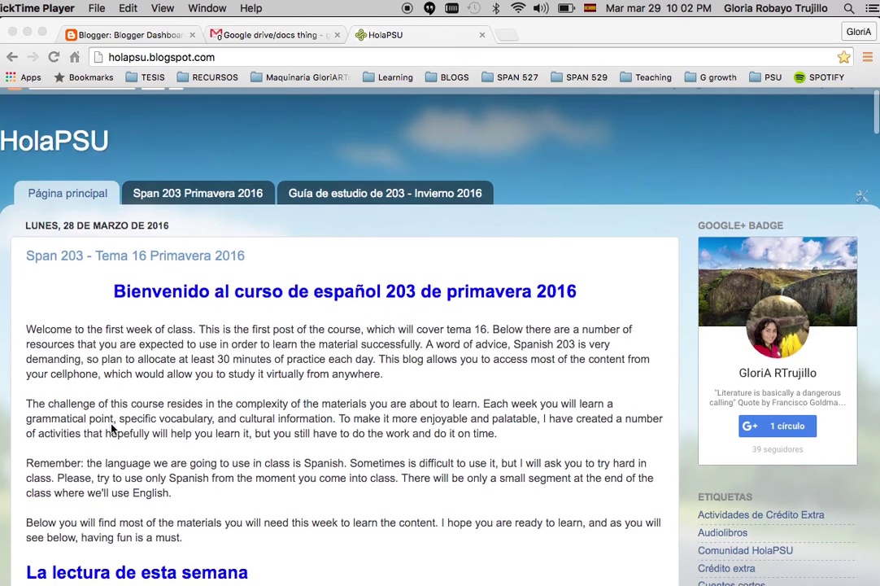
{"action": "scroll", "coordinate": [112, 429], "scroll_direction": "down", "scroll_amount": 6}
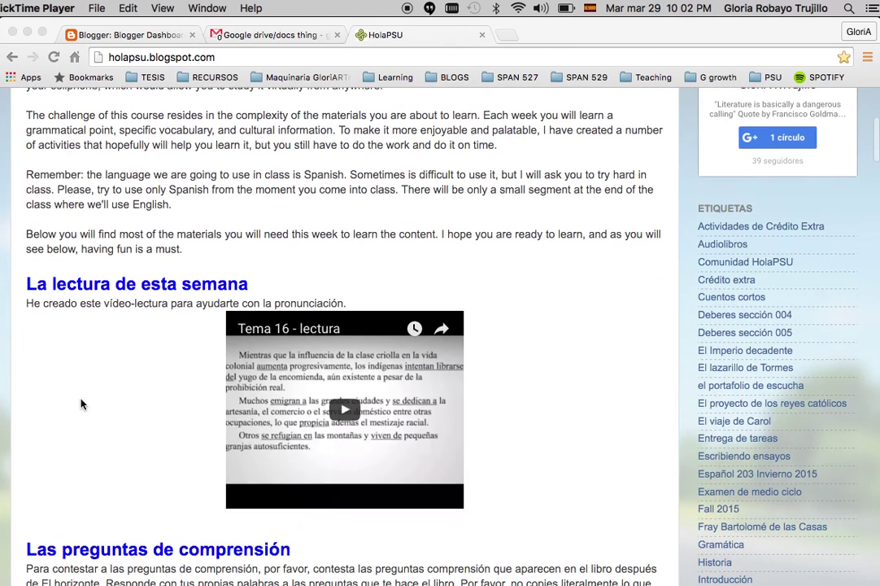
{"action": "scroll", "coordinate": [130, 471], "scroll_direction": "down", "scroll_amount": 7}
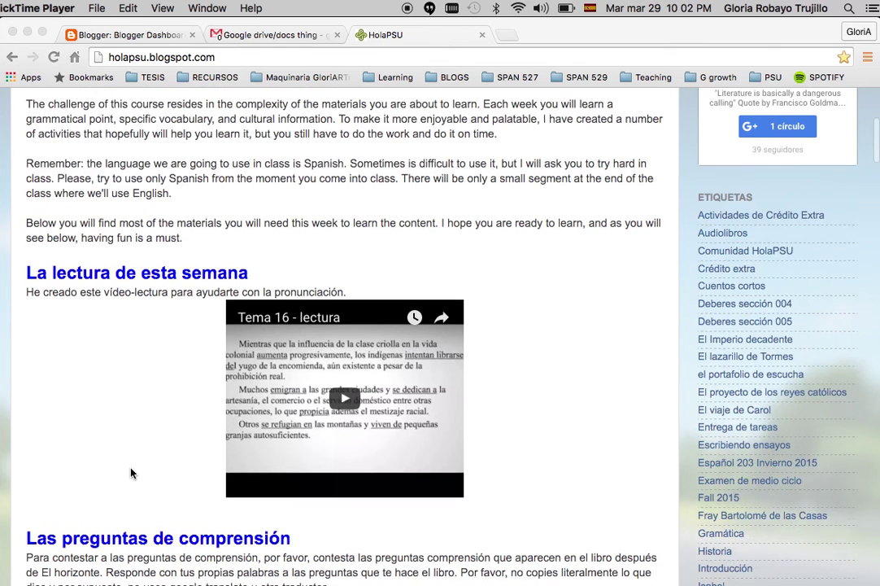
{"action": "scroll", "coordinate": [131, 473], "scroll_direction": "down", "scroll_amount": 7}
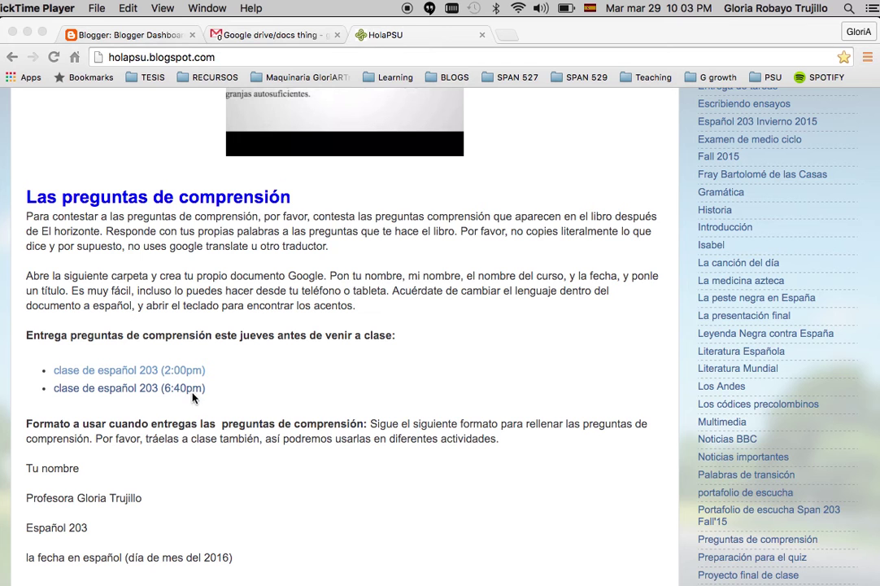
{"action": "left_click", "coordinate": [142, 372]}
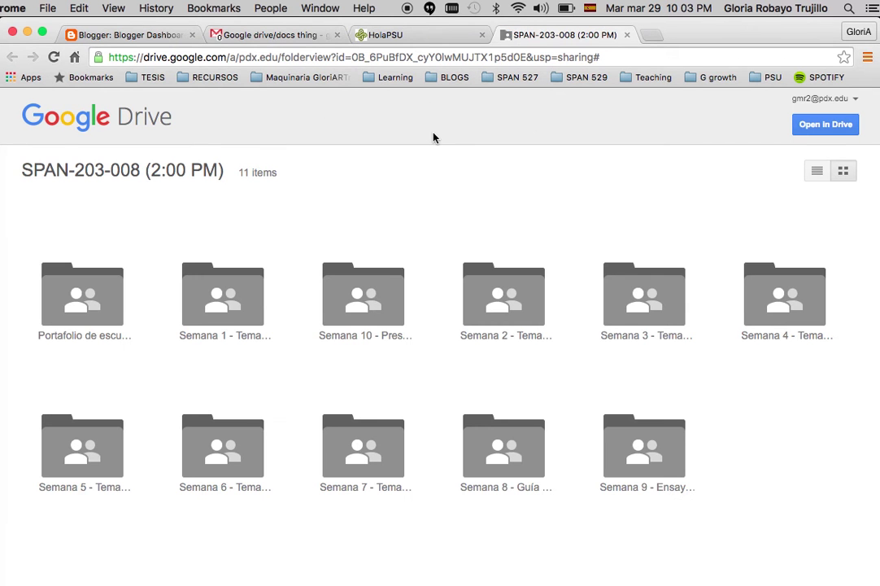
Show the class folder as a list and open its "Semana 1 - Tema 16" subfolder in Drive
{"action": "left_click", "coordinate": [815, 174]}
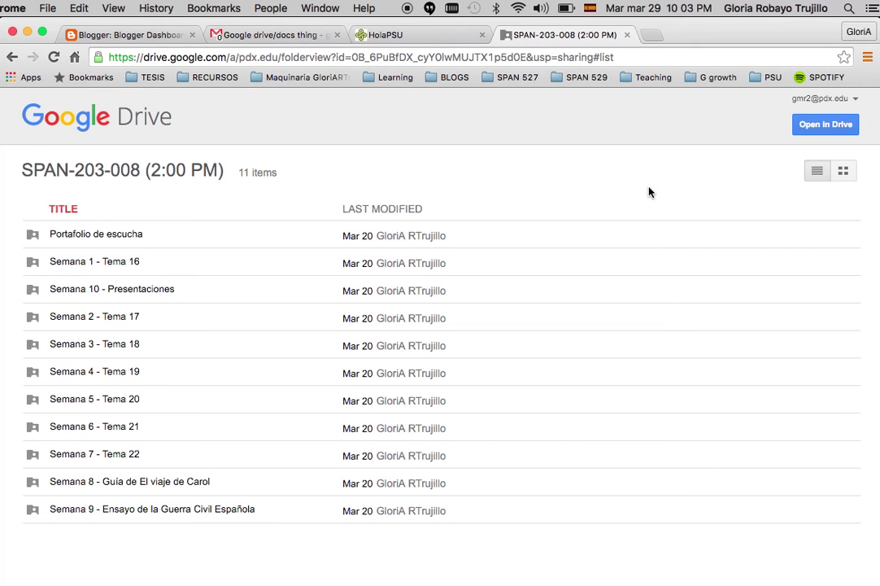
{"action": "left_click", "coordinate": [842, 129]}
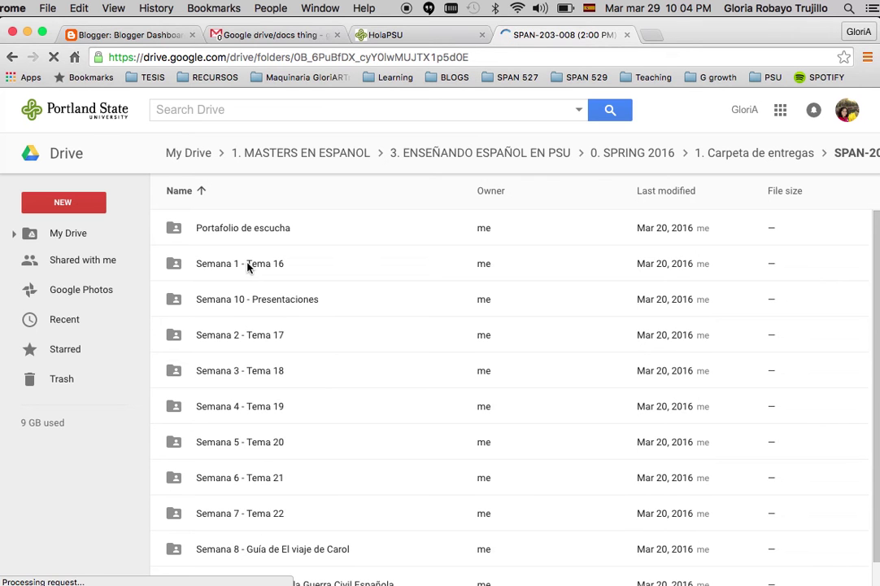
{"action": "double_click", "coordinate": [248, 264]}
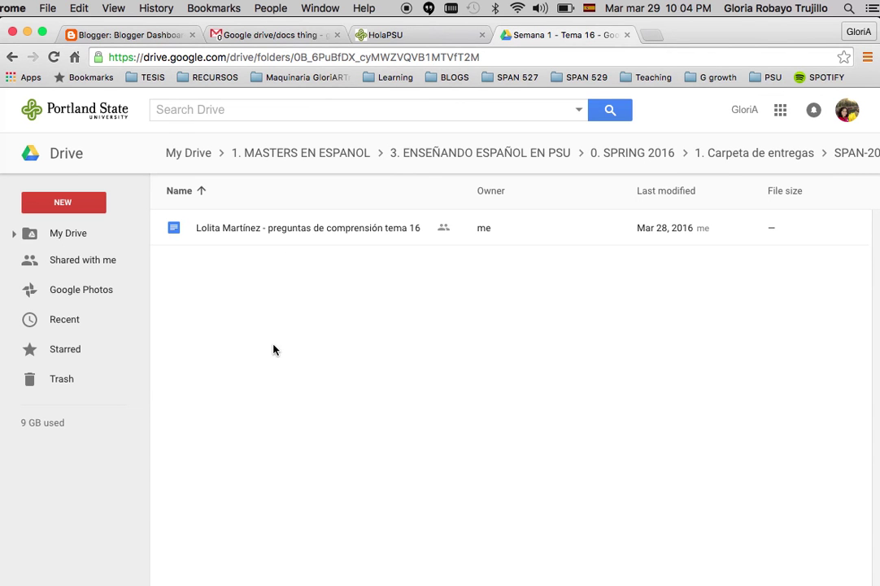
Create a new Google Docs document in the shared Semana 1 - Tema 16 folder
{"action": "left_click", "coordinate": [88, 203]}
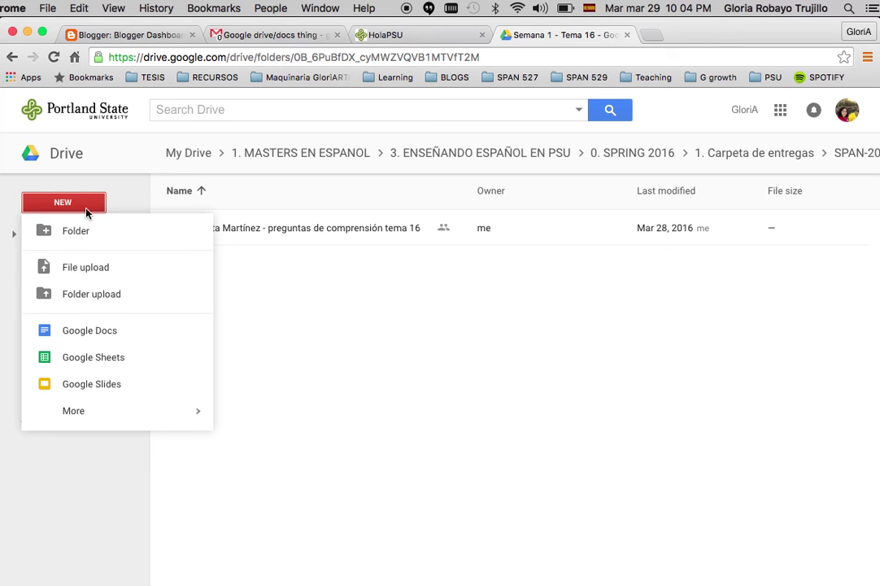
{"action": "left_click", "coordinate": [123, 337]}
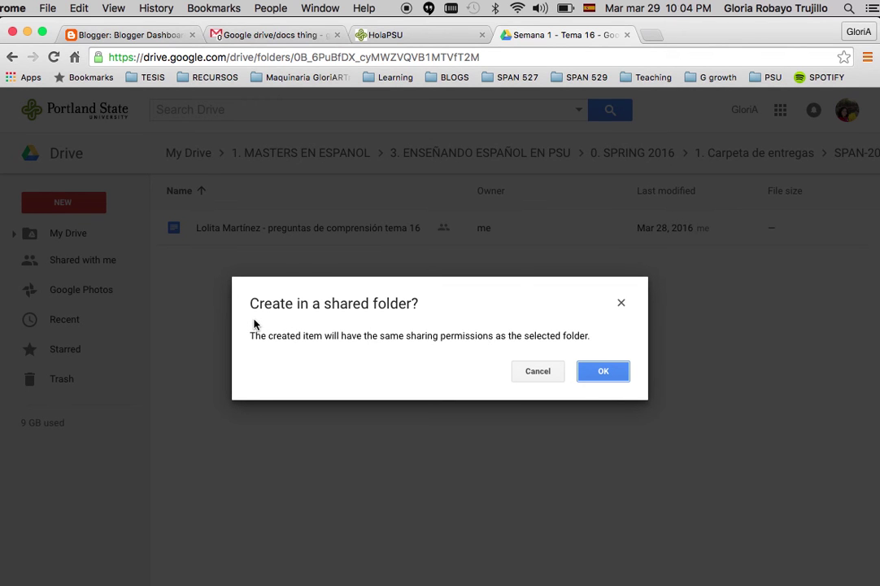
{"action": "left_click", "coordinate": [604, 371]}
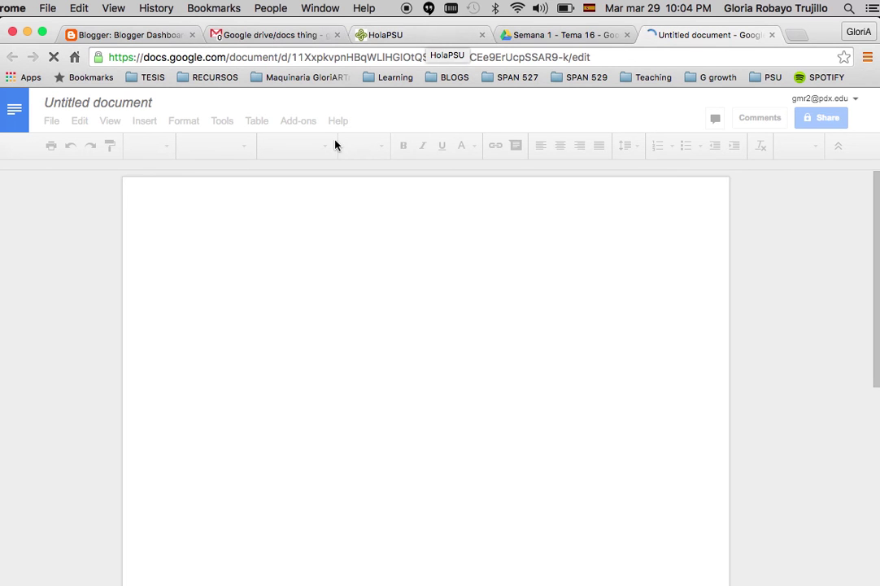
Copy the submission format, from "Tu nombre" to "Preguntas de comprensión tema...", from the HolaPSU blog post into the new document
{"action": "left_click", "coordinate": [427, 40]}
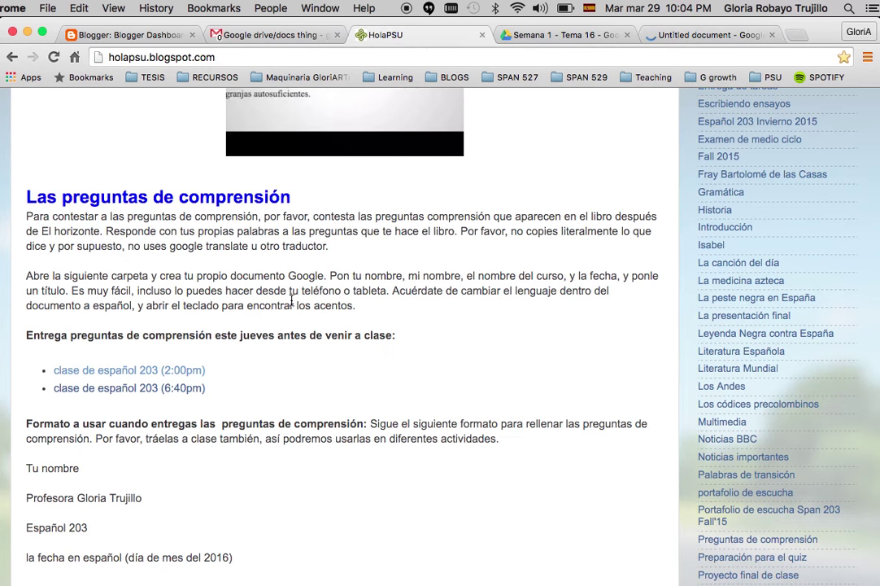
{"action": "scroll", "coordinate": [291, 305], "scroll_direction": "down", "scroll_amount": 1}
{"action": "scroll", "coordinate": [291, 305], "scroll_direction": "down", "scroll_amount": 3}
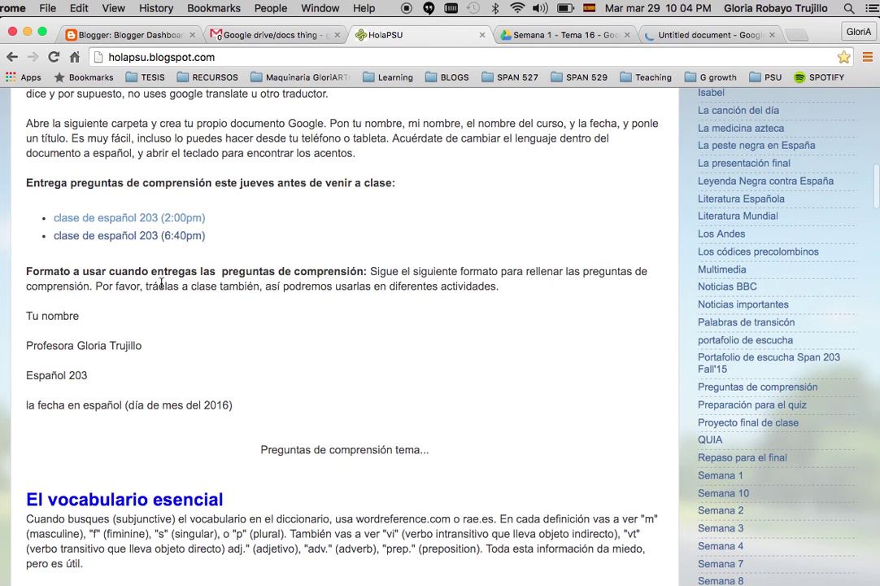
{"action": "left_click_drag", "start_coordinate": [27, 316], "coordinate": [452, 451]}
{"action": "key", "text": "super+c"}
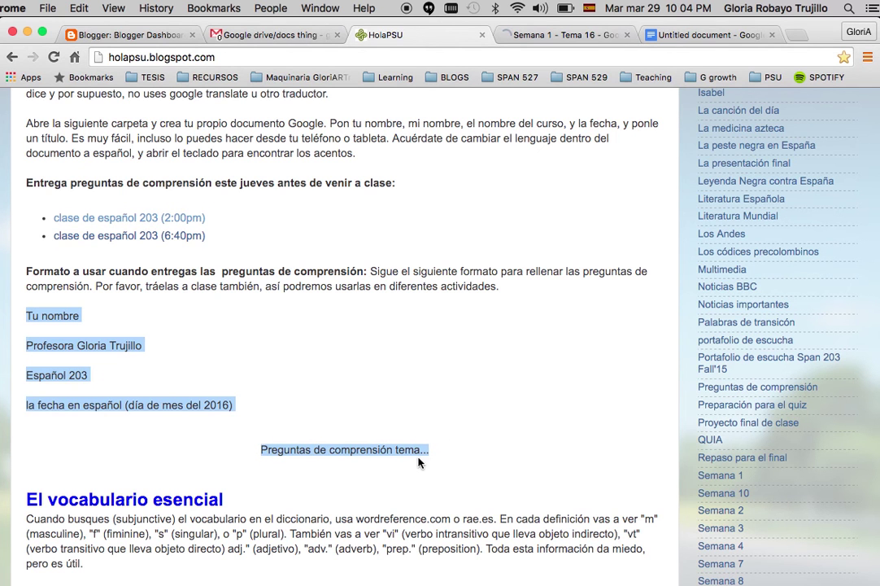
{"action": "left_click", "coordinate": [671, 36]}
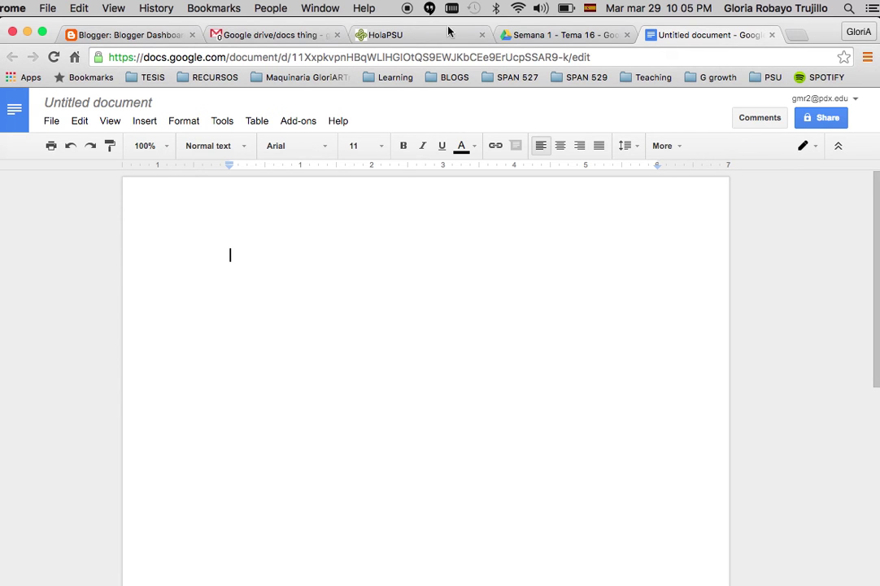
{"action": "key", "text": "super+v"}
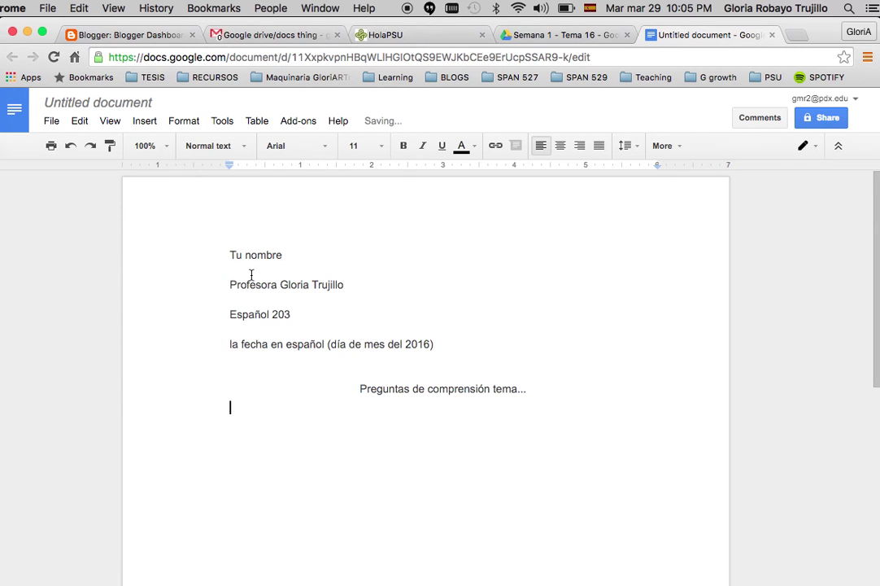
Replace the "Tu nombre" placeholder at the start of the document with the student's name
{"action": "left_click_drag", "start_coordinate": [282, 255], "coordinate": [218, 253]}
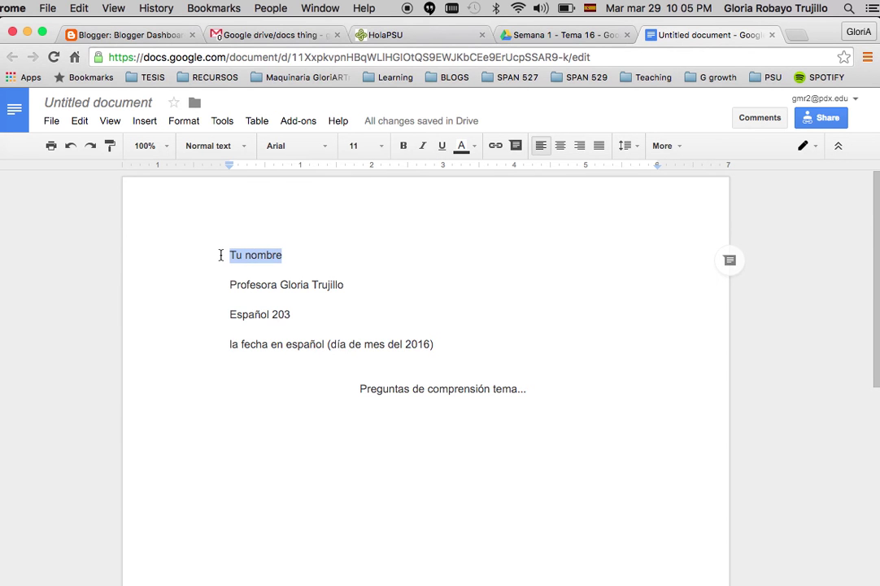
{"action": "type", "text": "Juanita "}
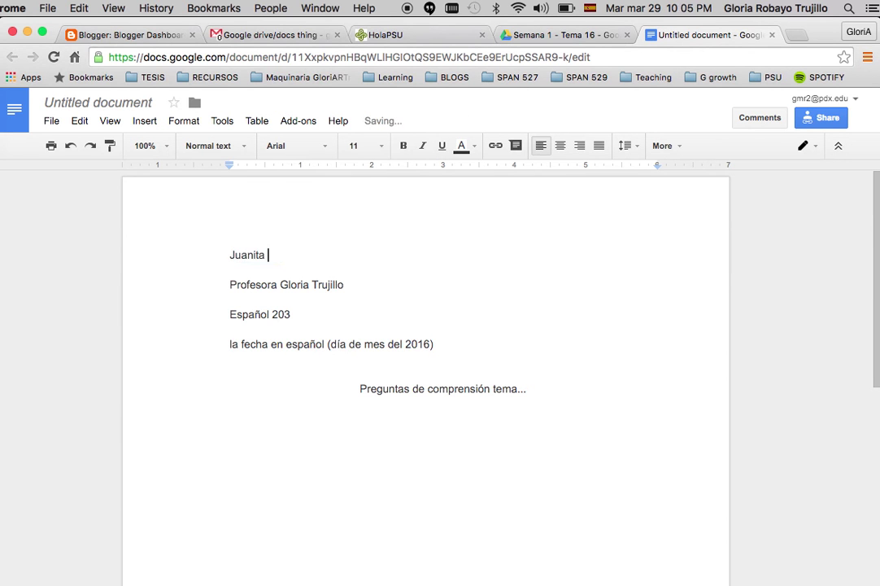
{"action": "type", "text": "la loca"}
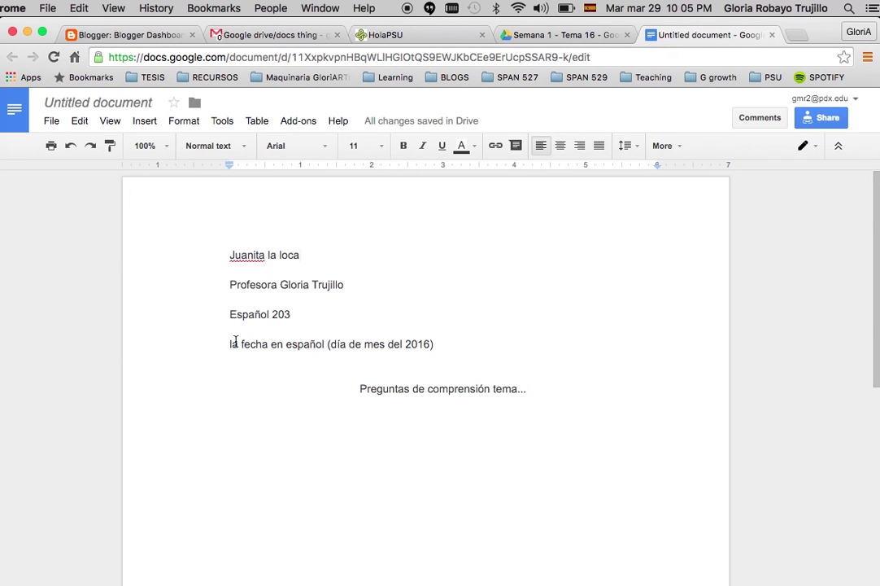
Replace the whole date placeholder line with "29 de marzo del 2016"
{"action": "left_click_drag", "start_coordinate": [231, 342], "coordinate": [327, 342]}
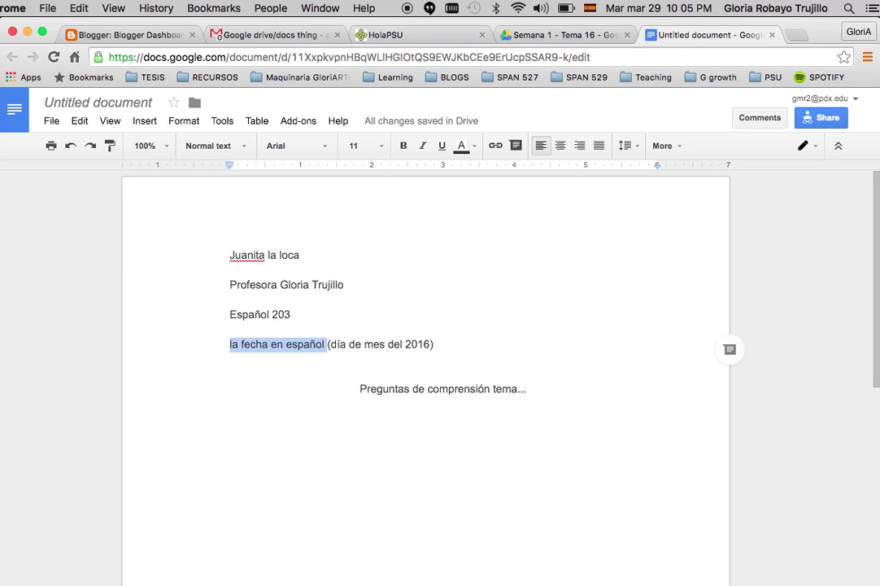
{"action": "type", "text": "29 de marzo del 2016"}
{"action": "left_click", "coordinate": [454, 342], "text": "shift"}
{"action": "key", "text": "BackSpace"}
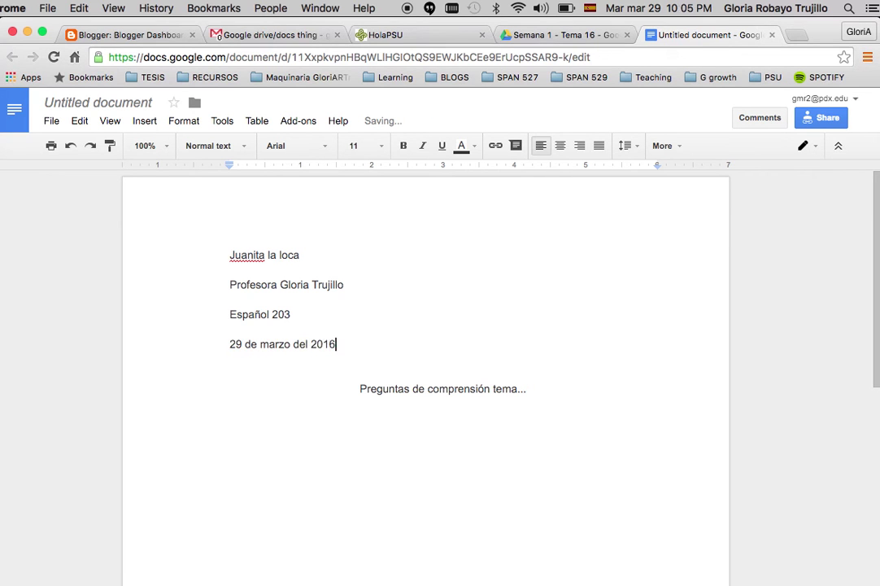
Complete the centered title as "Preguntas de comprensión tema 16" and start a new line below it
{"action": "double_click", "coordinate": [535, 388]}
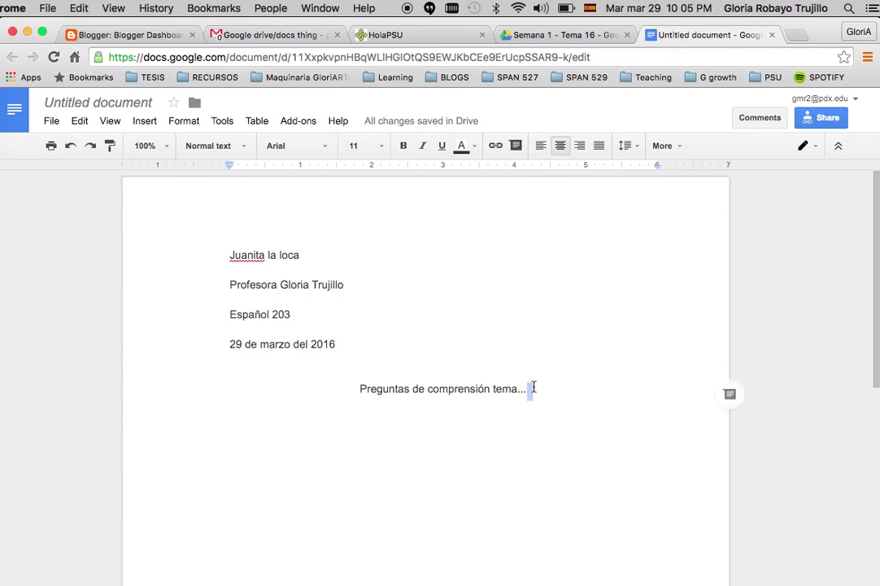
{"action": "key", "text": "BackSpace"}
{"action": "key", "text": "BackSpace"}
{"action": "key", "text": "BackSpace"}
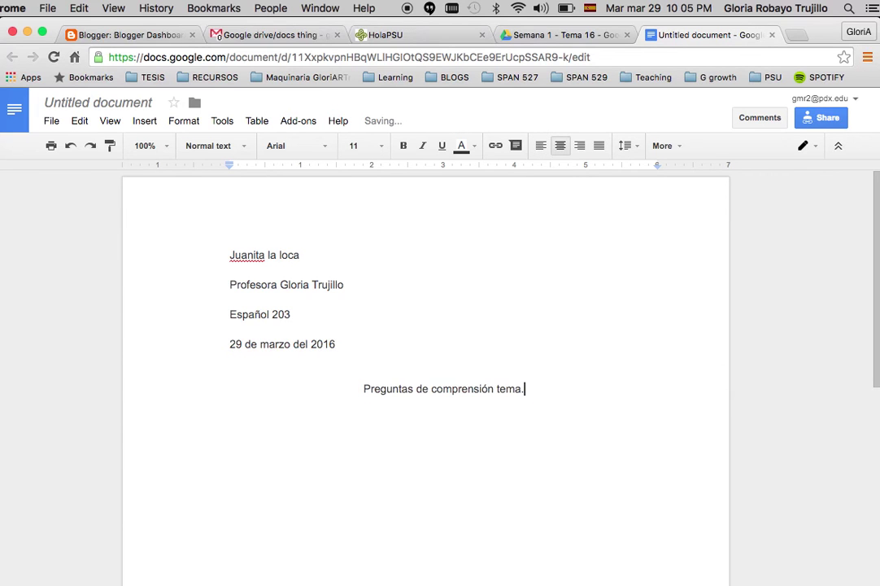
{"action": "key", "text": "BackSpace"}
{"action": "type", "text": "16"}
{"action": "key", "text": "Return"}
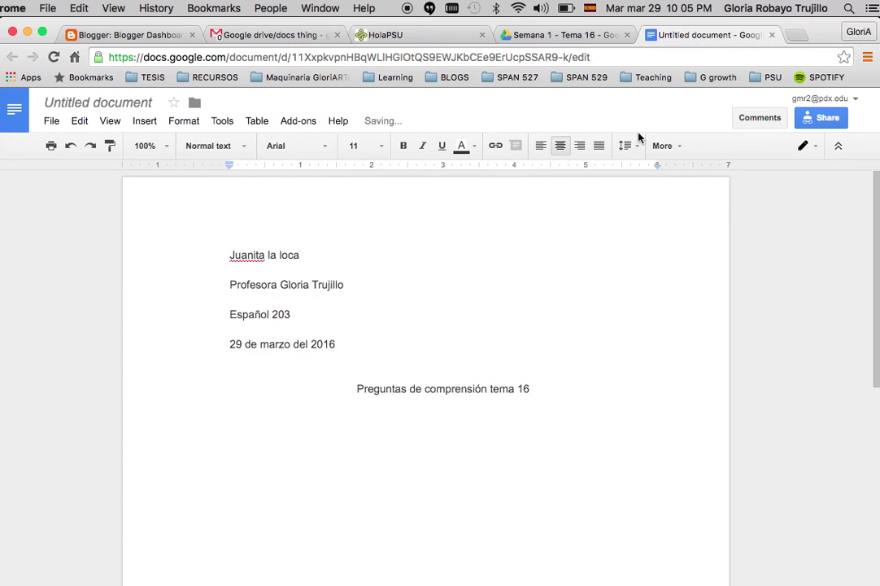
Choose a line spacing for the empty line below the title and align it left
{"action": "left_click", "coordinate": [626, 146]}
{"action": "left_click", "coordinate": [644, 232]}
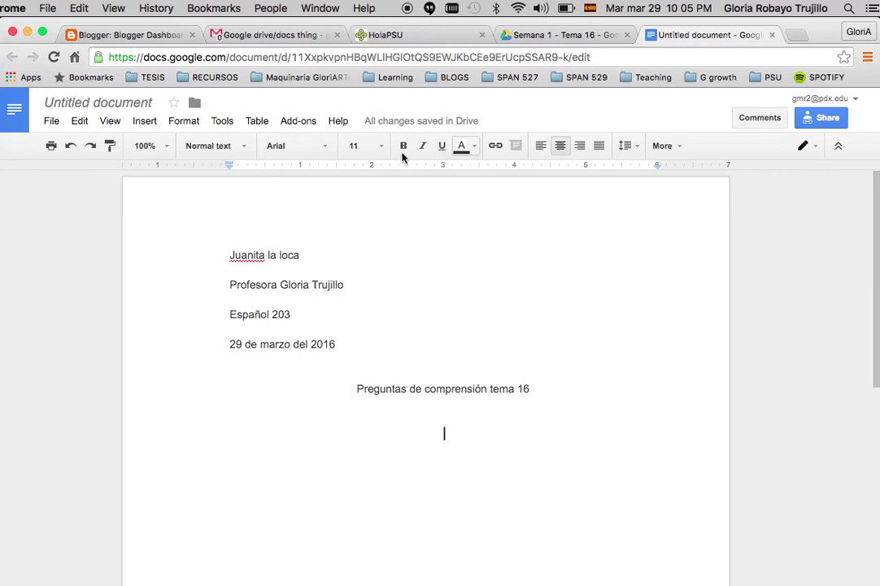
{"action": "left_click", "coordinate": [539, 147]}
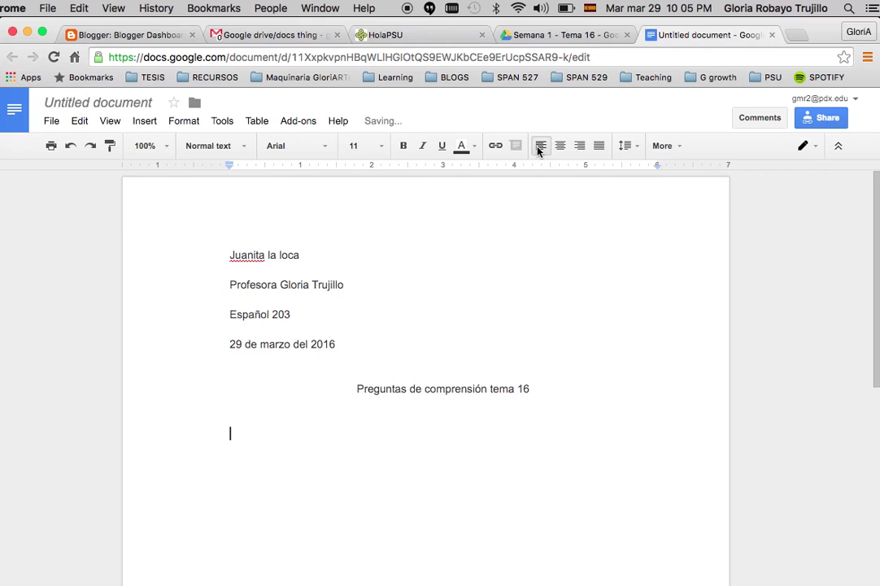
Enter "Los criollos era..." as the start of the first answer below the title
{"action": "type", "text": "Loas"}
{"action": "key", "text": "BackSpace"}
{"action": "key", "text": "BackSpace"}
{"action": "type", "text": "s criol"}
{"action": "type", "text": "los era..."}
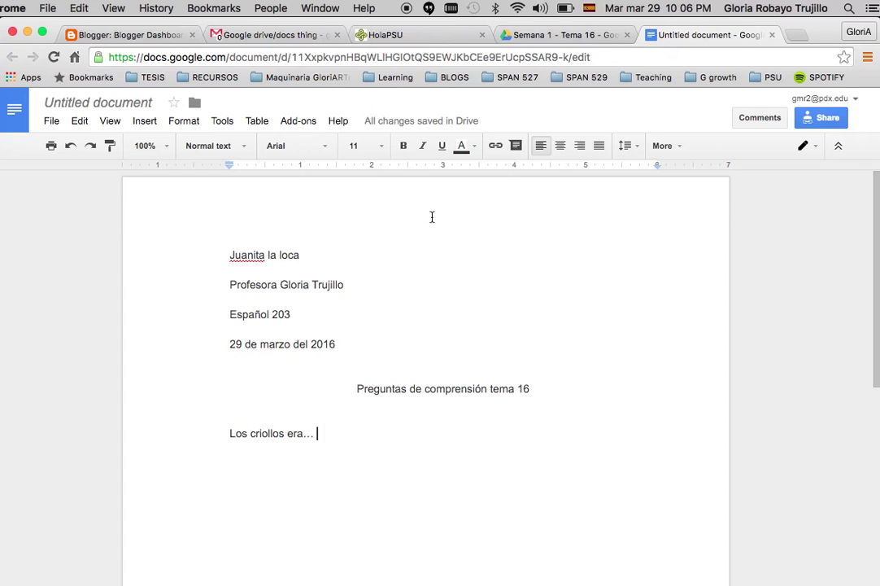
Rename the document with the student's full name followed by "Preguntas de comprensión"
{"action": "left_click", "coordinate": [126, 103]}
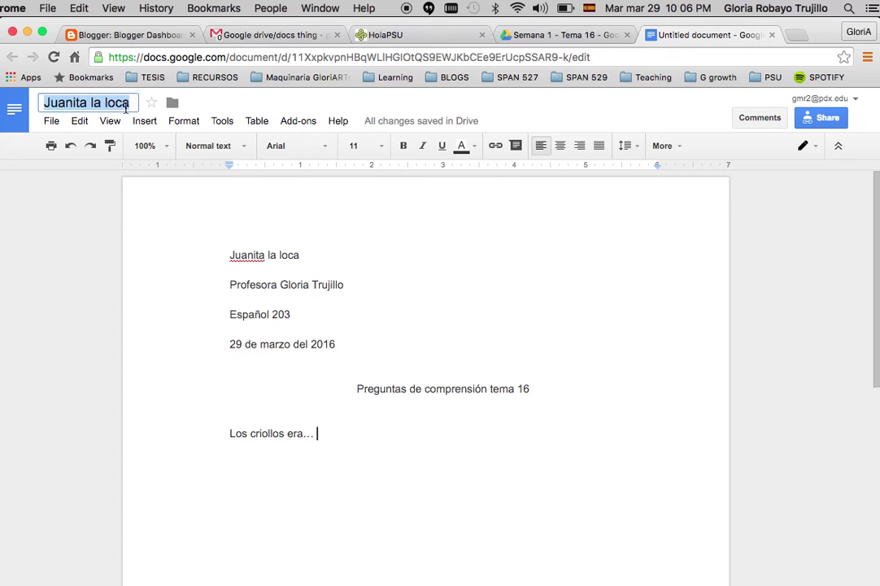
{"action": "key", "text": "Right"}
{"action": "key", "text": "BackSpace"}
{"action": "key", "text": "BackSpace"}
{"action": "key", "text": "BackSpace"}
{"action": "key", "text": "BackSpace"}
{"action": "key", "text": "BackSpace"}
{"action": "key", "text": "BackSpace"}
{"action": "type", "text": "Martínez Perguntas"}
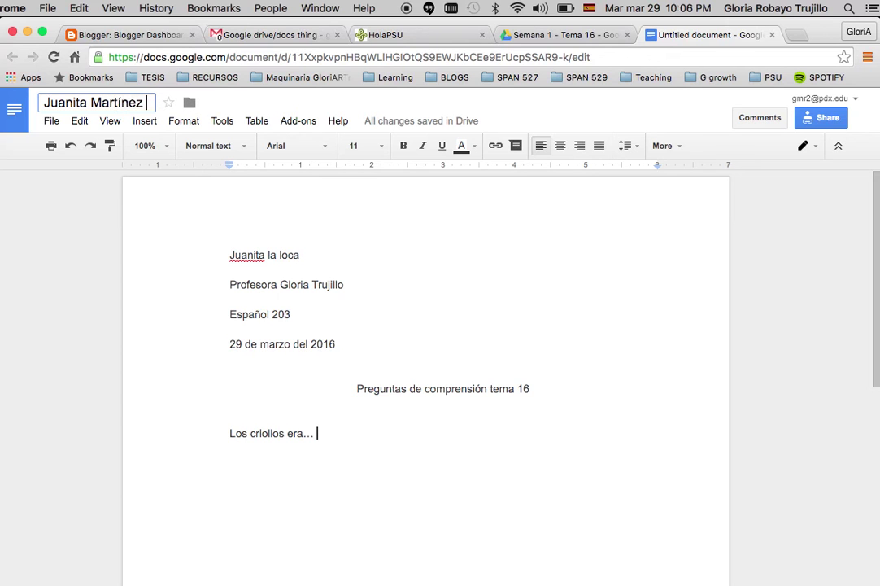
{"action": "key", "text": "BackSpace"}
{"action": "key", "text": "BackSpace"}
{"action": "key", "text": "BackSpace"}
{"action": "key", "text": "BackSpace"}
{"action": "key", "text": "BackSpace"}
{"action": "key", "text": "BackSpace"}
{"action": "key", "text": "BackSpace"}
{"action": "key", "text": "BackSpace"}
{"action": "key", "text": "BackSpace"}
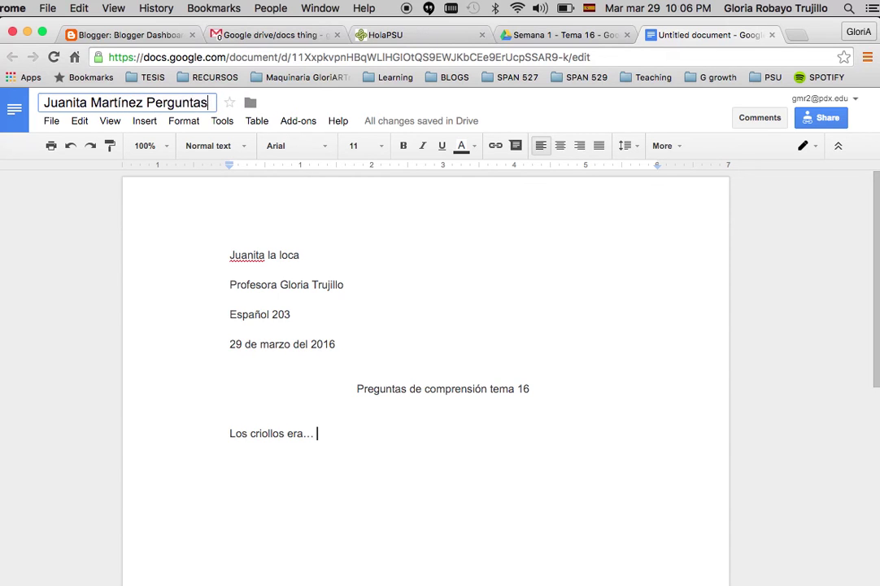
{"action": "type", "text": "ret"}
{"action": "key", "text": "BackSpace"}
{"action": "type", "text": "guntas de comre"}
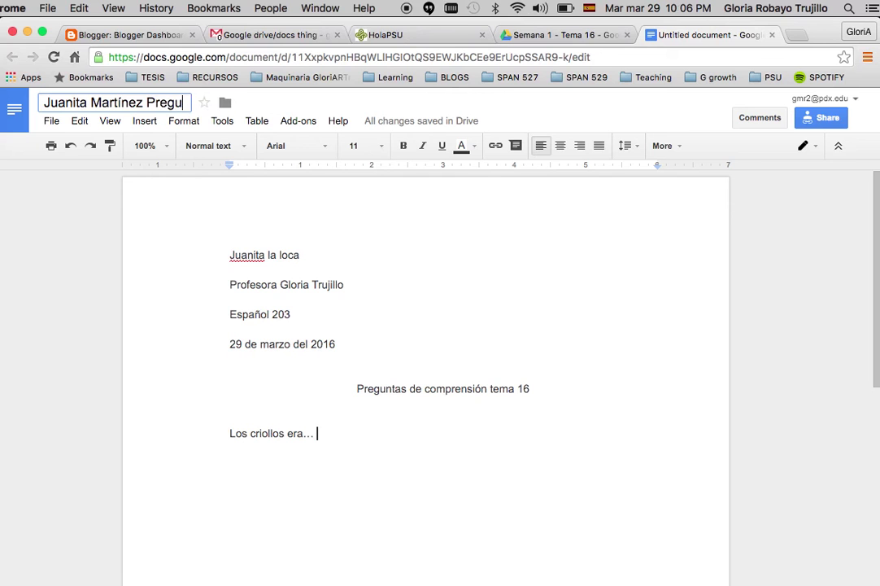
{"action": "key", "text": "BackSpace"}
{"action": "key", "text": "BackSpace"}
{"action": "type", "text": "prensión"}
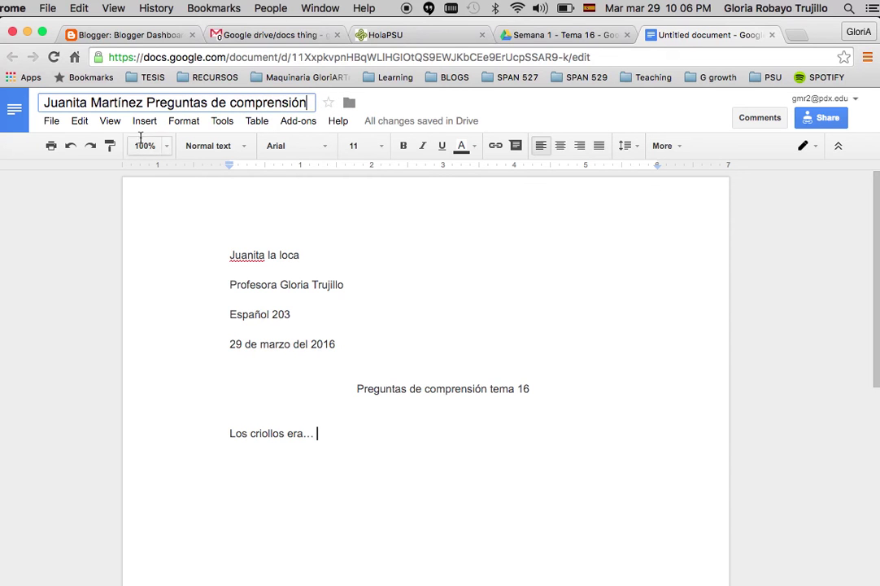
{"action": "left_click", "coordinate": [285, 168]}
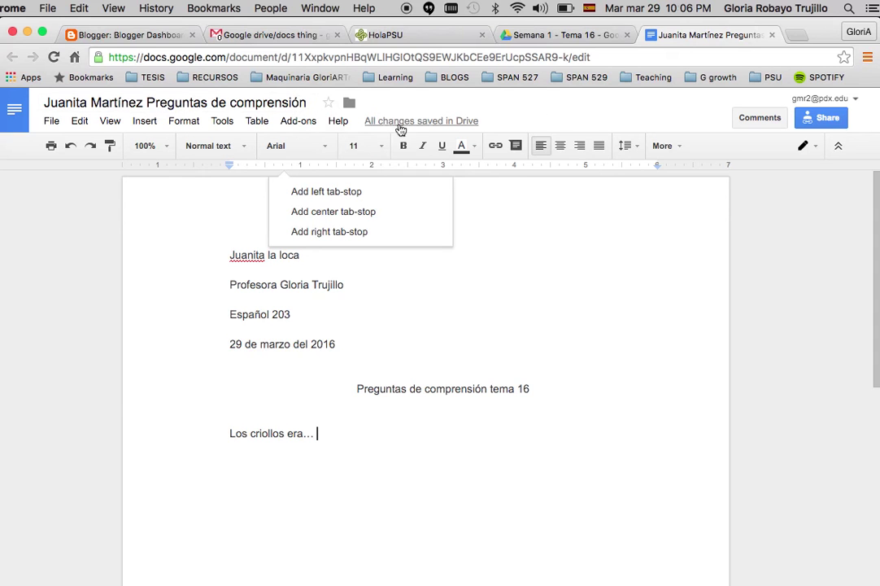
Search the add-on store for "accents", review the Easy Accents entry and close the store
{"action": "left_click", "coordinate": [299, 122]}
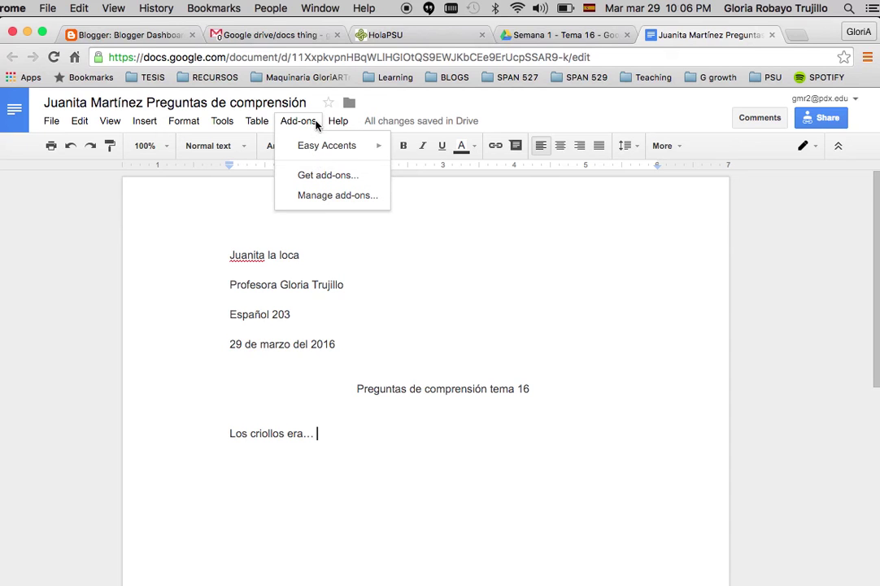
{"action": "left_click", "coordinate": [308, 182]}
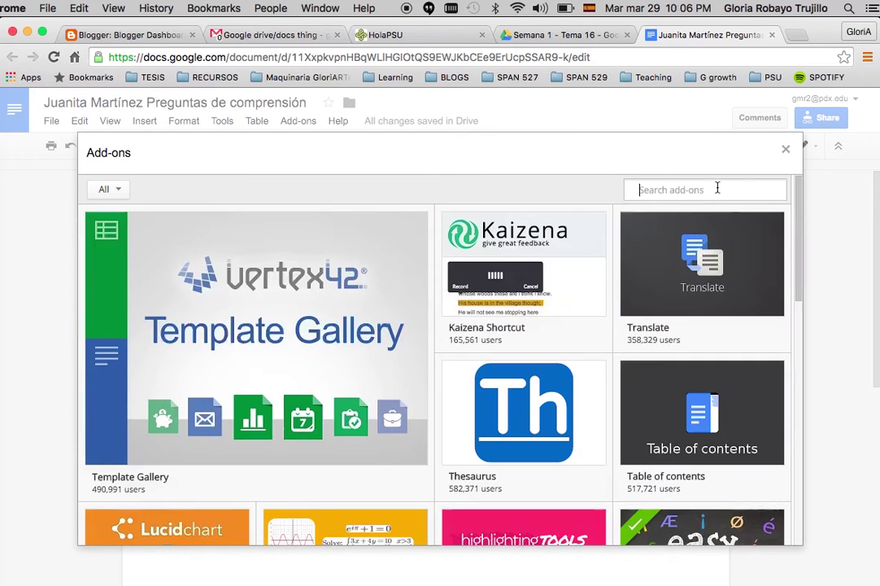
{"action": "left_click", "coordinate": [717, 189]}
{"action": "type", "text": "accents"}
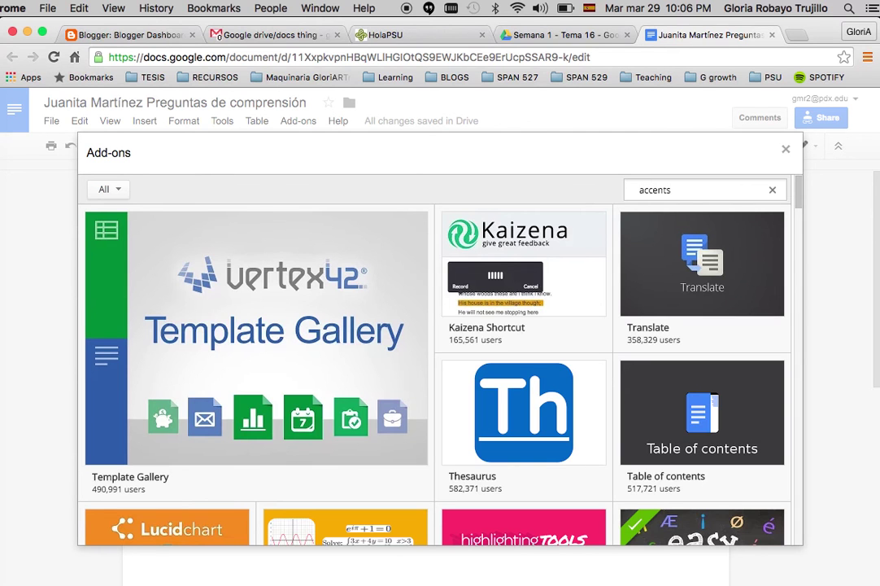
{"action": "key", "text": "Return"}
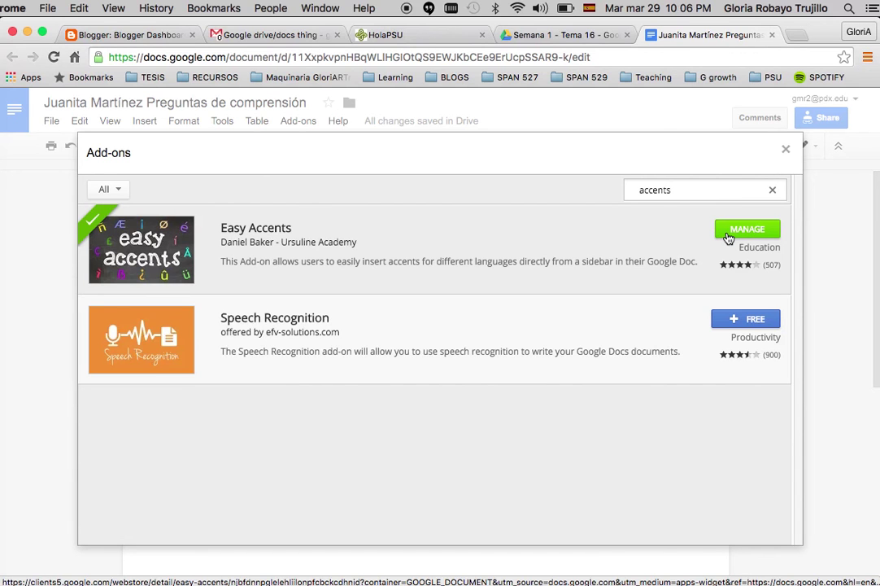
{"action": "left_click", "coordinate": [786, 149]}
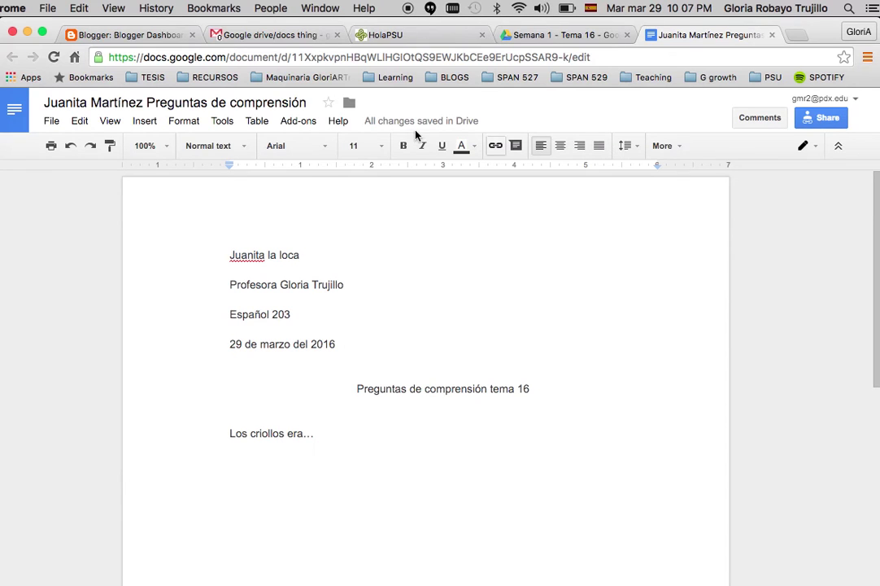
Start the Easy Accents add-on and choose Spanish as its language
{"action": "left_click", "coordinate": [303, 122]}
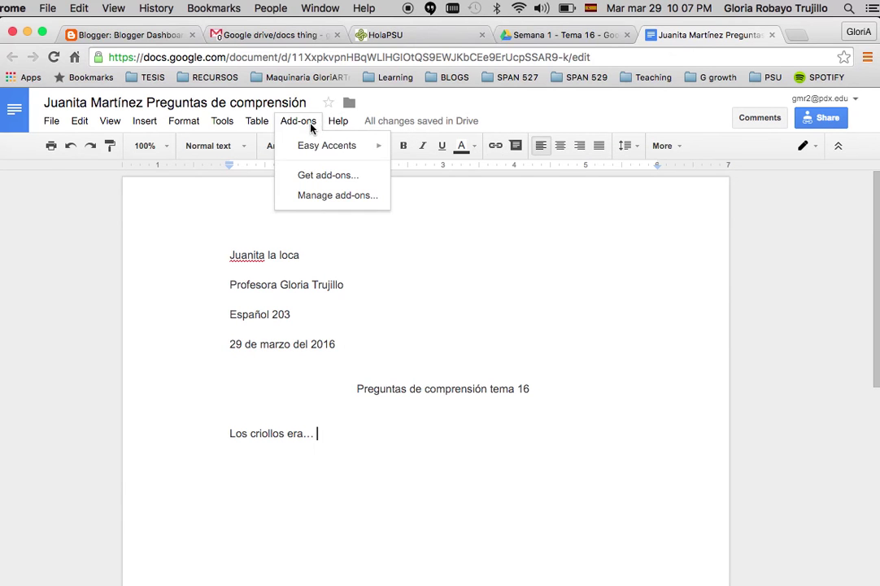
{"action": "mouse_move", "coordinate": [325, 148]}
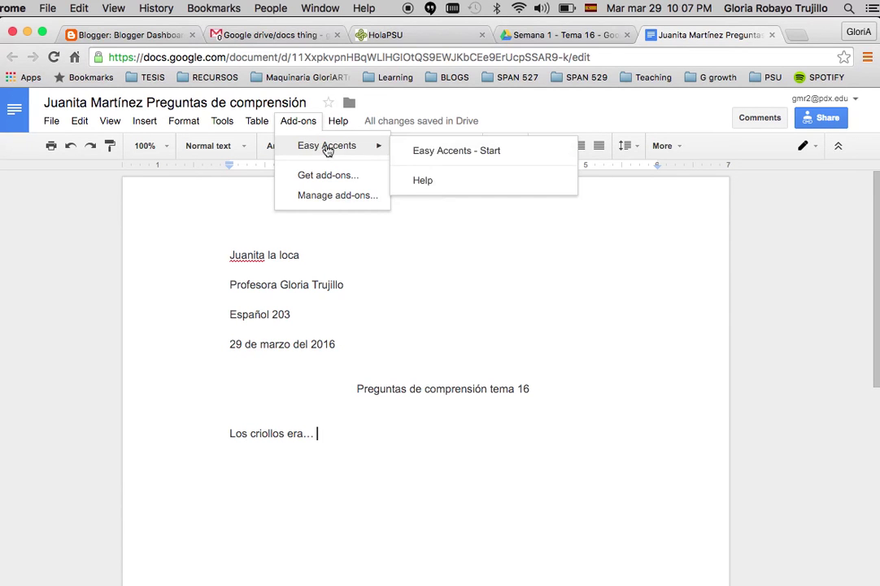
{"action": "left_click", "coordinate": [456, 153]}
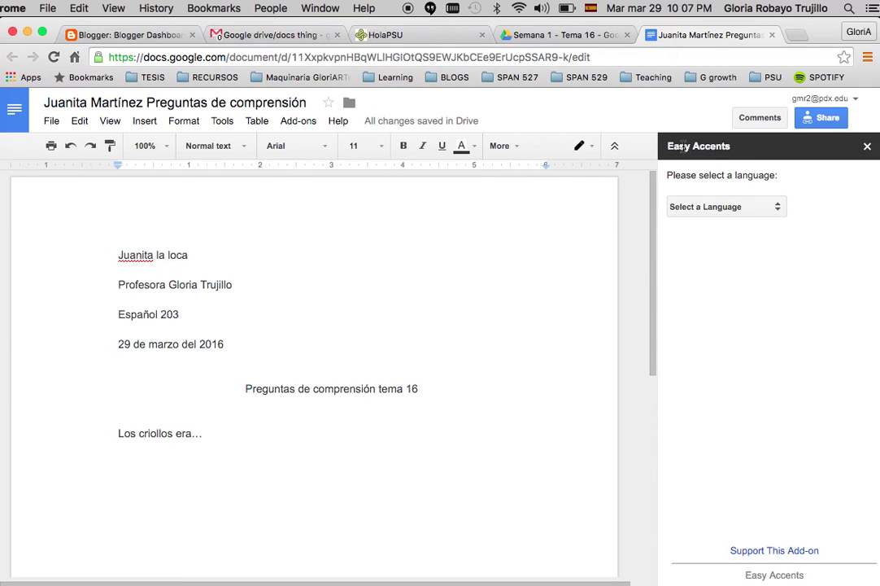
{"action": "left_click", "coordinate": [692, 206]}
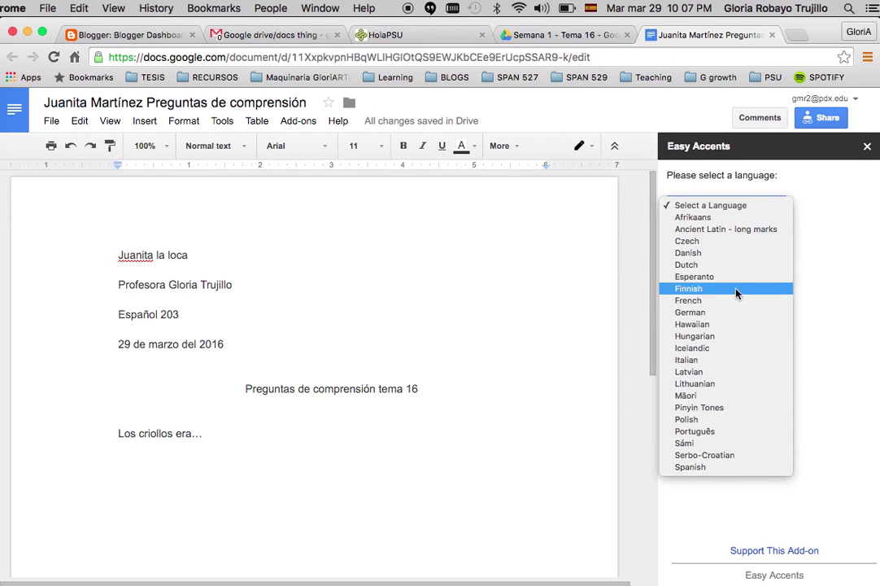
{"action": "left_click", "coordinate": [709, 469]}
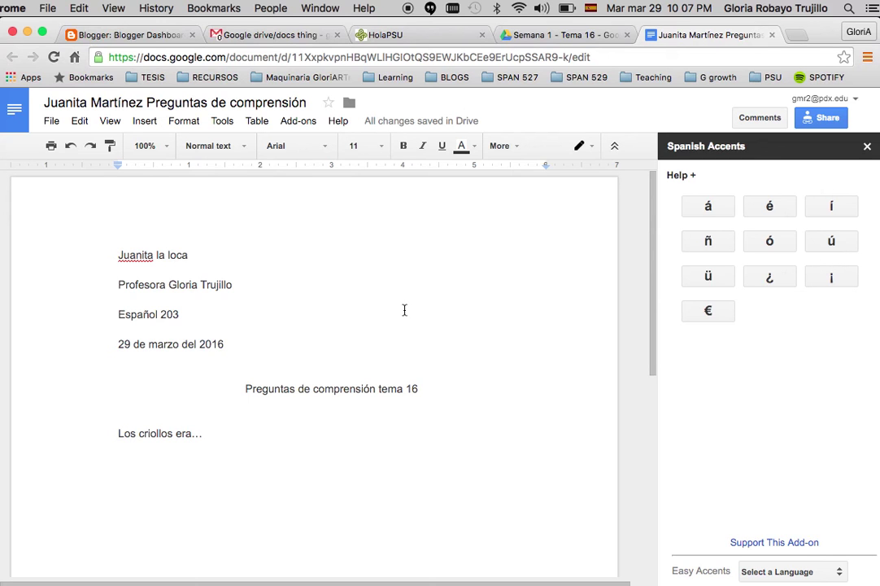
{"action": "left_click", "coordinate": [346, 428]}
{"action": "type", "text": "lkdlkjdflkdfldkjf"}
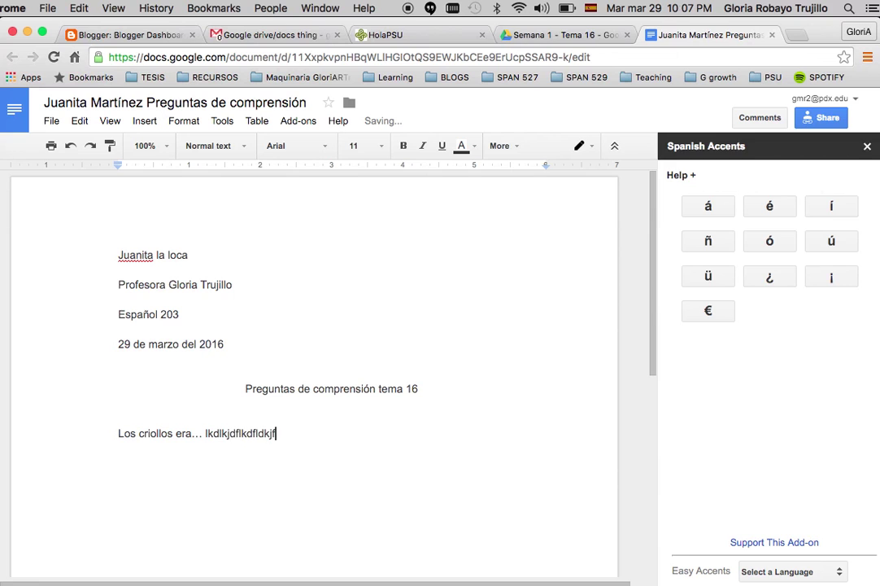
{"action": "key", "text": "BackSpace"}
{"action": "key", "text": "BackSpace"}
{"action": "key", "text": "BackSpace"}
{"action": "key", "text": "BackSpace"}
{"action": "key", "text": "BackSpace"}
{"action": "key", "text": "BackSpace"}
{"action": "key", "text": "BackSpace"}
{"action": "key", "text": "BackSpace"}
{"action": "key", "text": "BackSpace"}
{"action": "key", "text": "BackSpace"}
{"action": "key", "text": "BackSpace"}
{"action": "key", "text": "BackSpace"}
{"action": "key", "text": "BackSpace"}
{"action": "key", "text": "BackSpace"}
{"action": "key", "text": "BackSpace"}
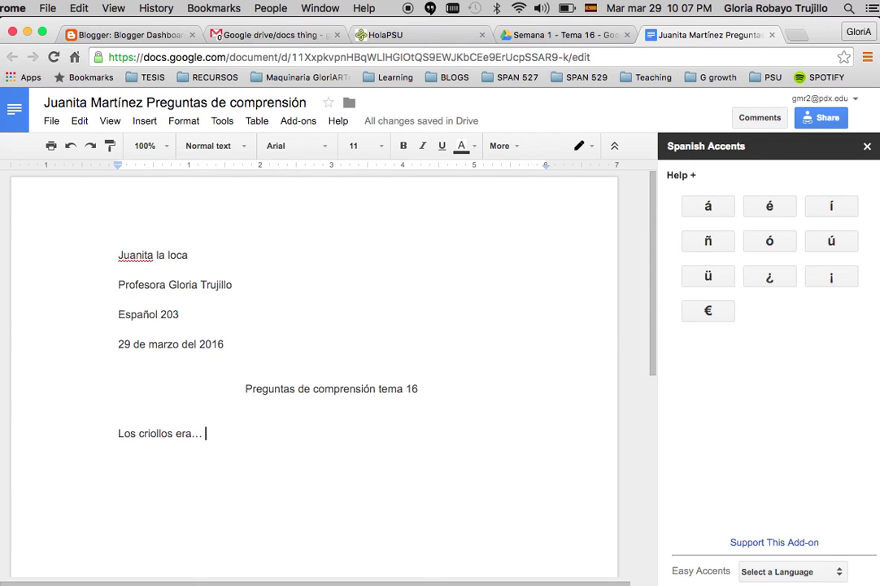
Correct the verb in the first answer so the line reads "Los criollos eran..."
{"action": "type", "text": "cantan"}
{"action": "key", "text": "BackSpace"}
{"action": "key", "text": "BackSpace"}
{"action": "key", "text": "BackSpace"}
{"action": "key", "text": "BackSpace"}
{"action": "key", "text": "BackSpace"}
{"action": "key", "text": "BackSpace"}
{"action": "key", "text": "BackSpace"}
{"action": "key", "text": "BackSpace"}
{"action": "key", "text": "BackSpace"}
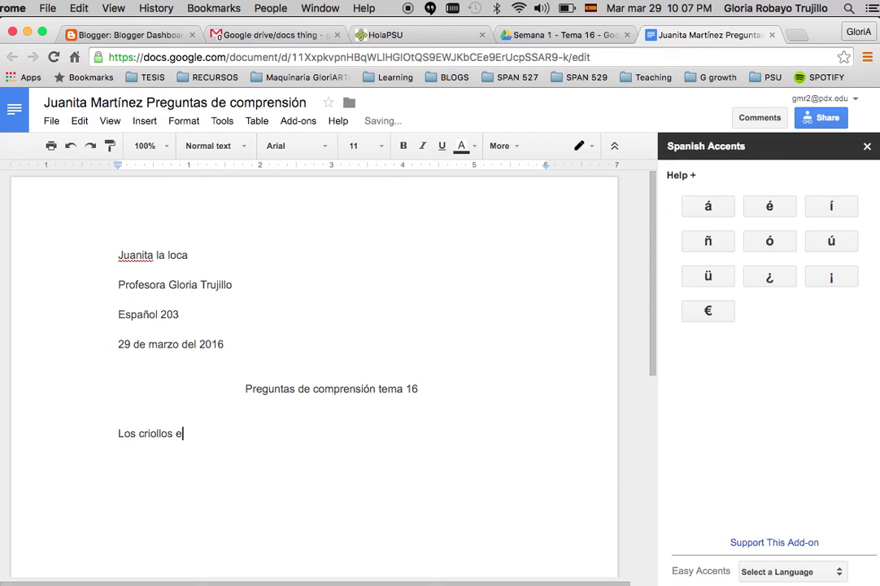
{"action": "type", "text": "an... "}
Add the word "canción" at the end of the answer line, inserting the ó with the Easy Accents add-on
{"action": "type", "text": "can"}
{"action": "type", "text": "d"}
{"action": "type", "text": "i"}
{"action": "left_click", "coordinate": [766, 243]}
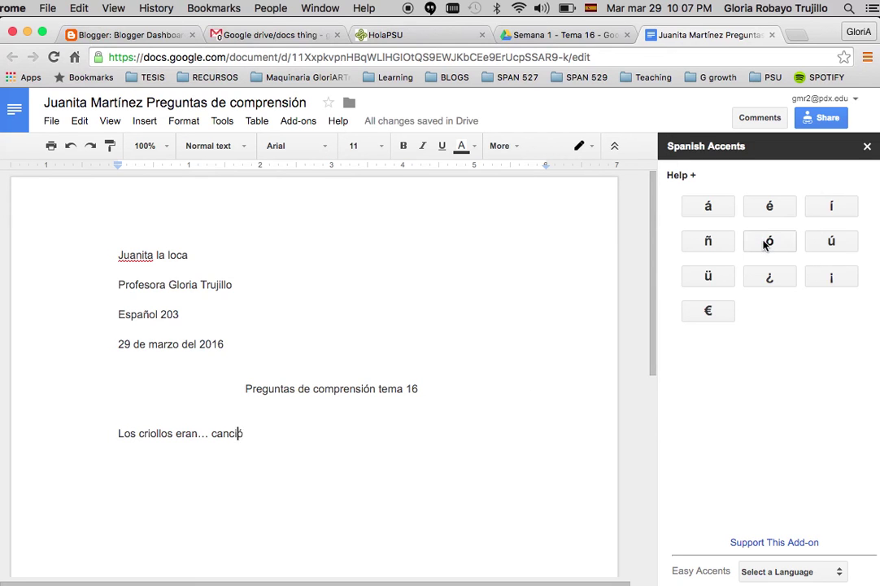
{"action": "type", "text": "n"}
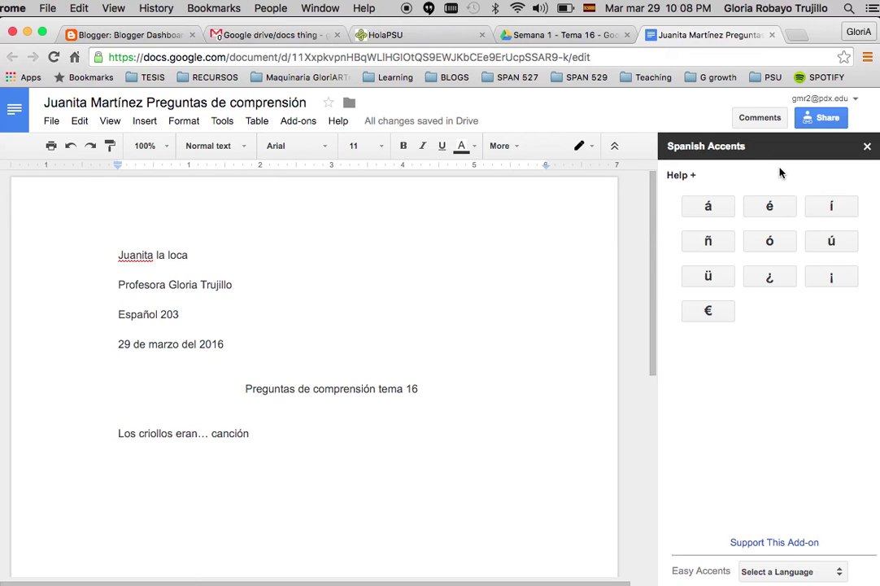
Close the Spanish accents sidebar and start the Easy Accents add-on again
{"action": "left_click", "coordinate": [867, 147]}
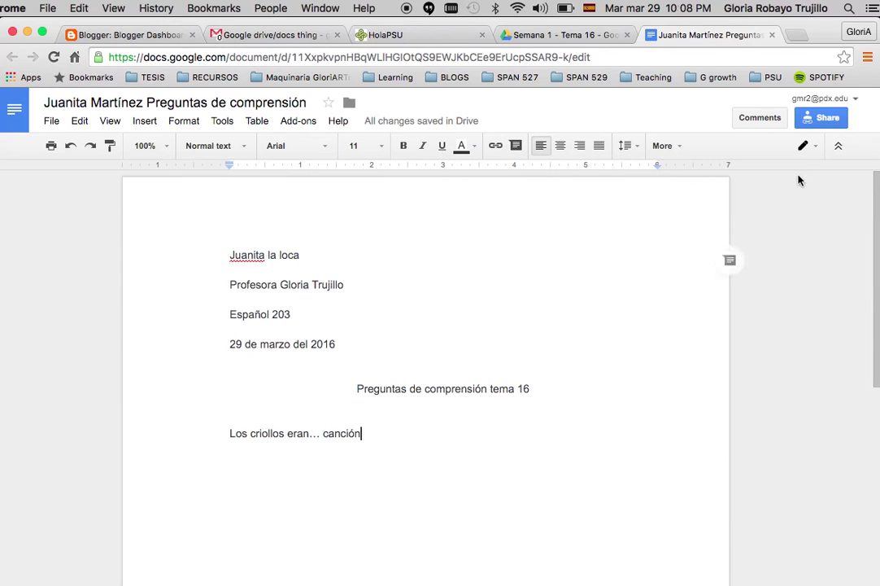
{"action": "left_click", "coordinate": [299, 122]}
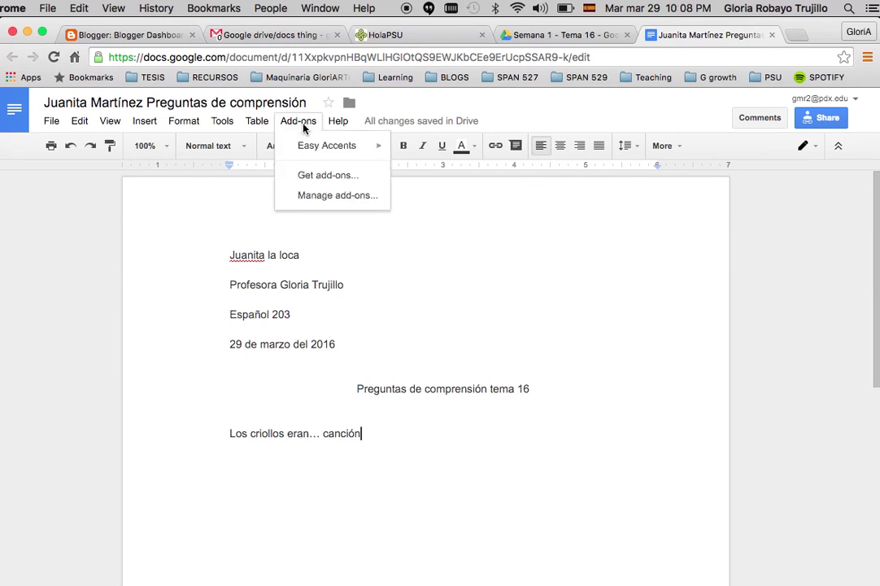
{"action": "mouse_move", "coordinate": [389, 151]}
{"action": "left_click", "coordinate": [431, 151]}
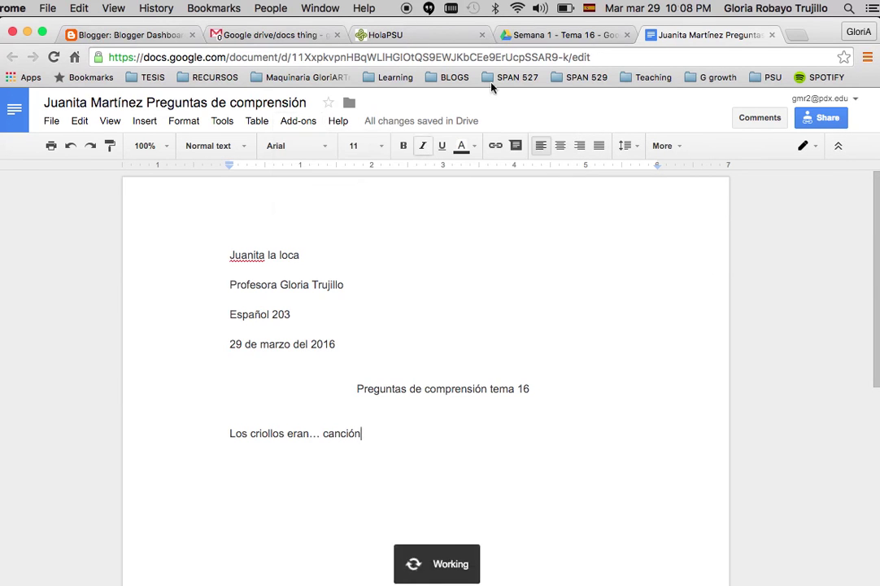
{"action": "left_click", "coordinate": [589, 9]}
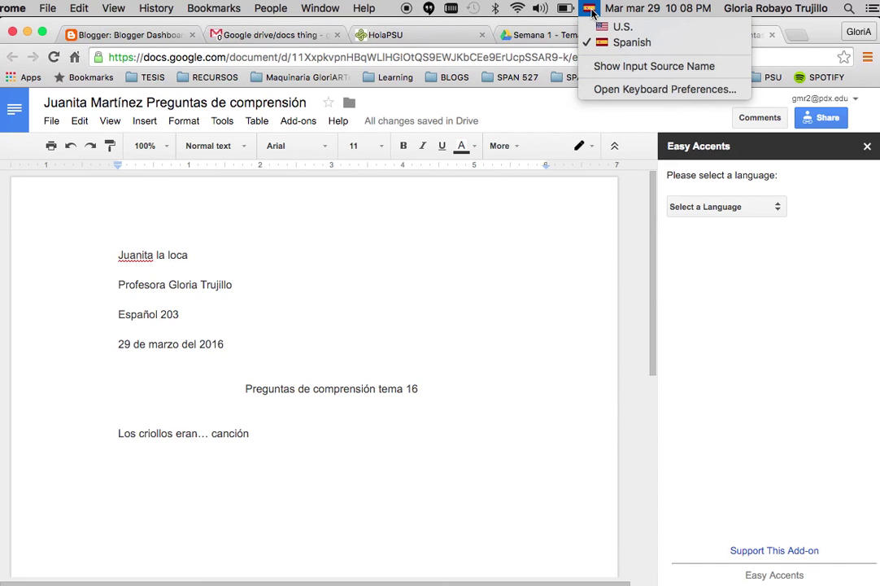
{"action": "left_click", "coordinate": [298, 120]}
{"action": "mouse_move", "coordinate": [320, 149]}
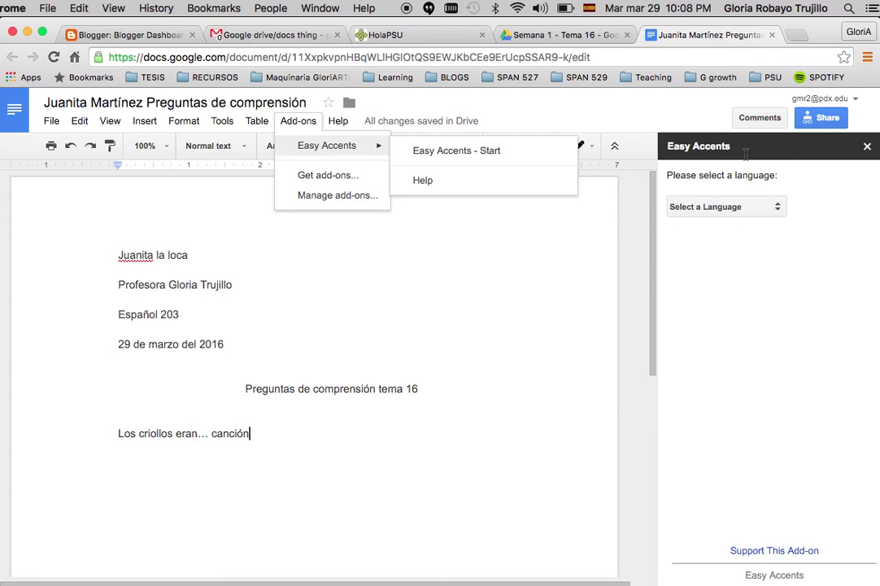
{"action": "left_click", "coordinate": [477, 249]}
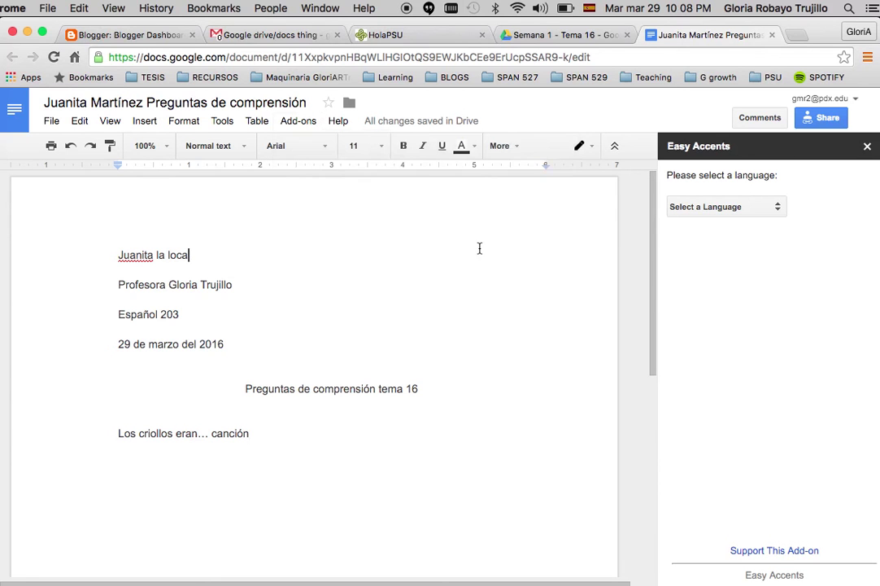
Set the document language to Español
{"action": "left_click", "coordinate": [52, 122]}
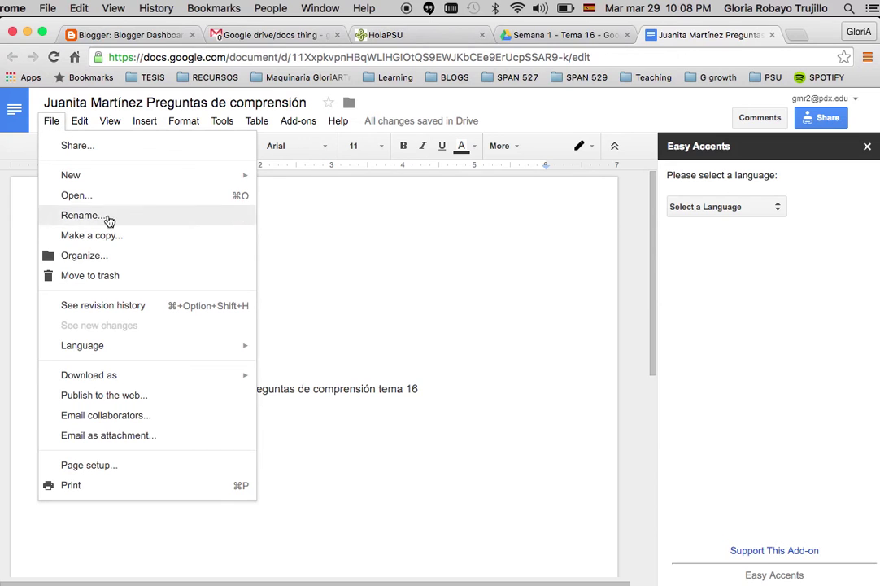
{"action": "mouse_move", "coordinate": [112, 345]}
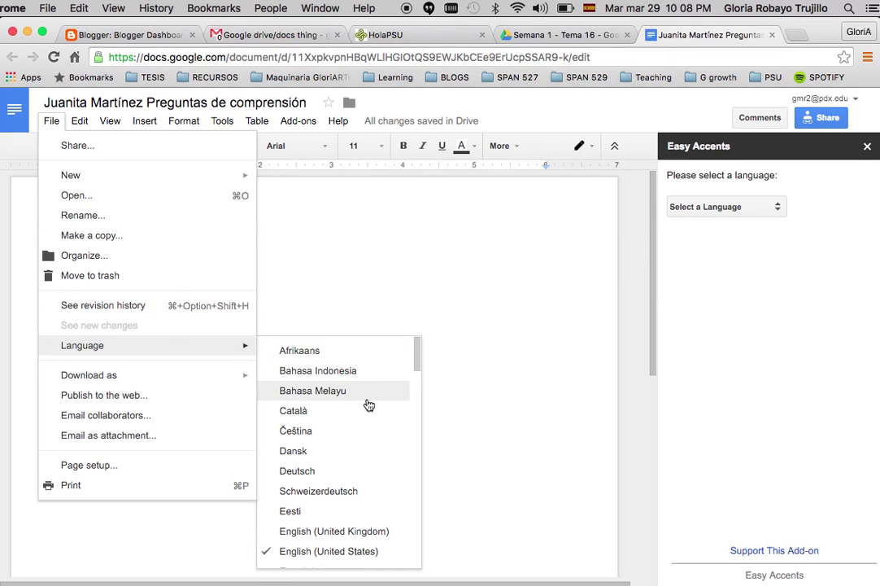
{"action": "left_click_drag", "start_coordinate": [418, 351], "coordinate": [418, 383]}
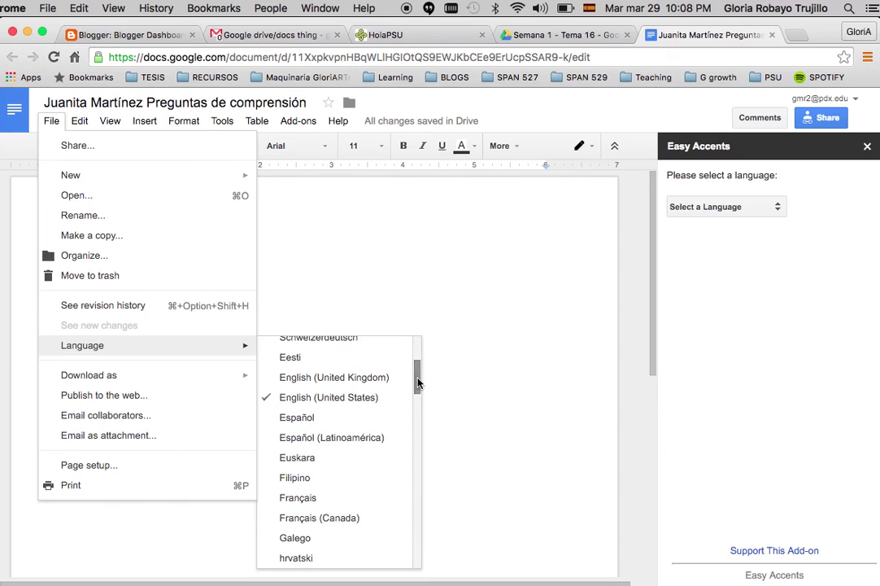
{"action": "left_click", "coordinate": [316, 416]}
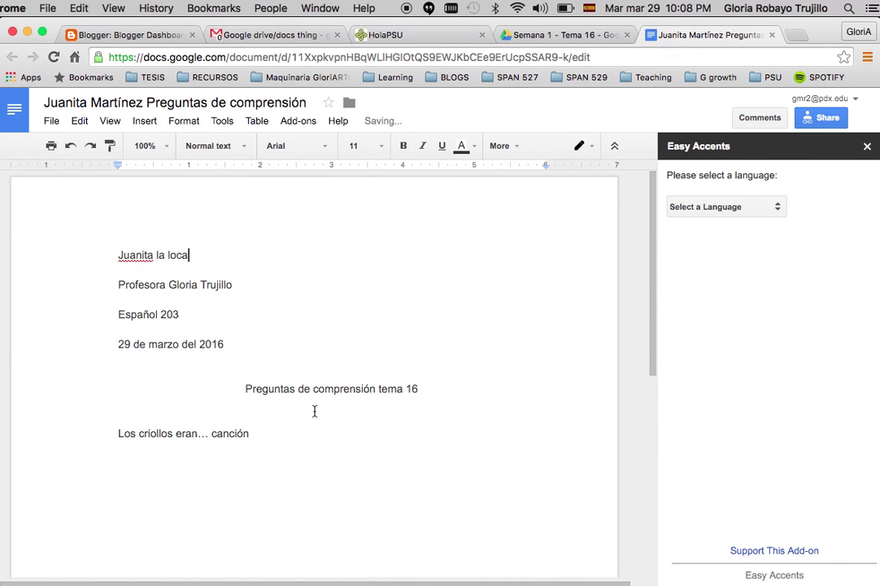
Select all of the document's text, from the heading to the answer line, and choose a document language for it
{"action": "left_click_drag", "start_coordinate": [118, 254], "coordinate": [269, 399]}
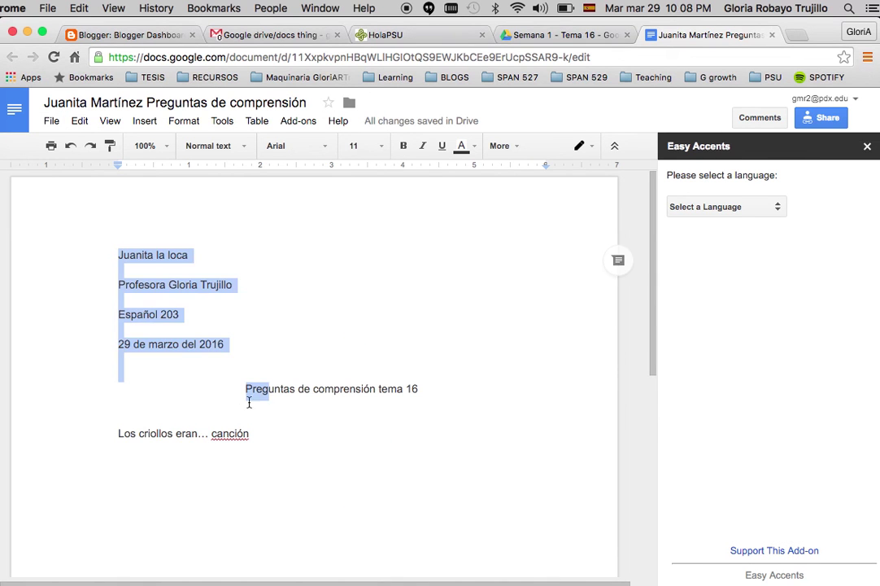
{"action": "left_click", "coordinate": [263, 433]}
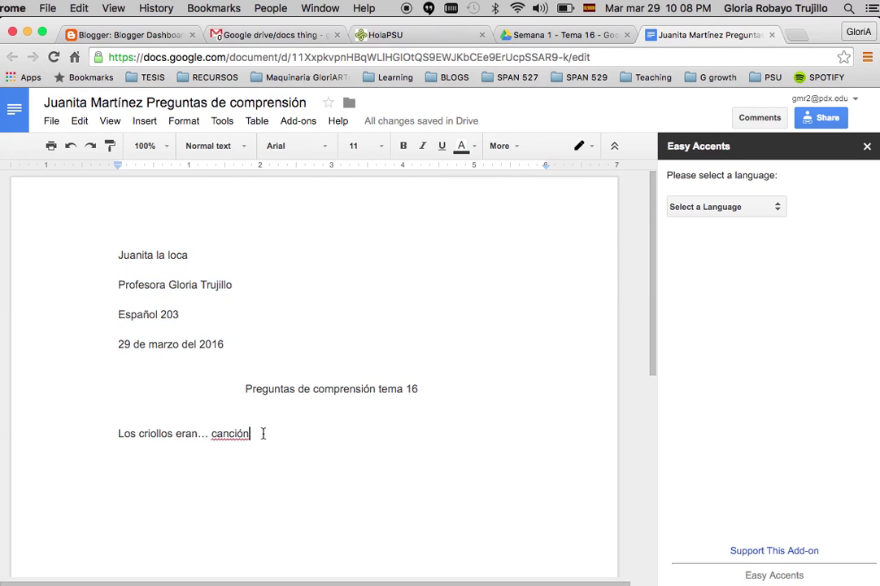
{"action": "left_click_drag", "start_coordinate": [250, 433], "coordinate": [23, 86]}
{"action": "left_click", "coordinate": [49, 120]}
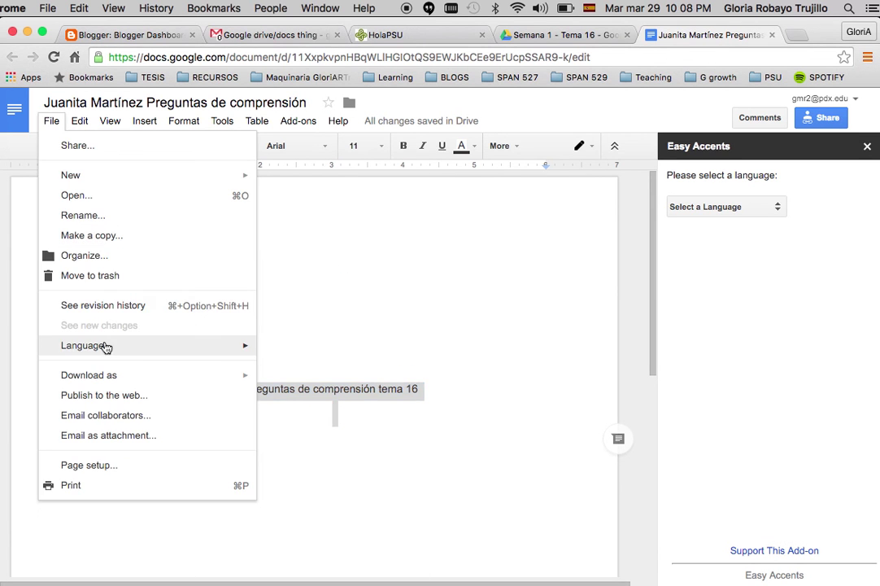
{"action": "mouse_move", "coordinate": [236, 358]}
{"action": "left_click", "coordinate": [291, 436]}
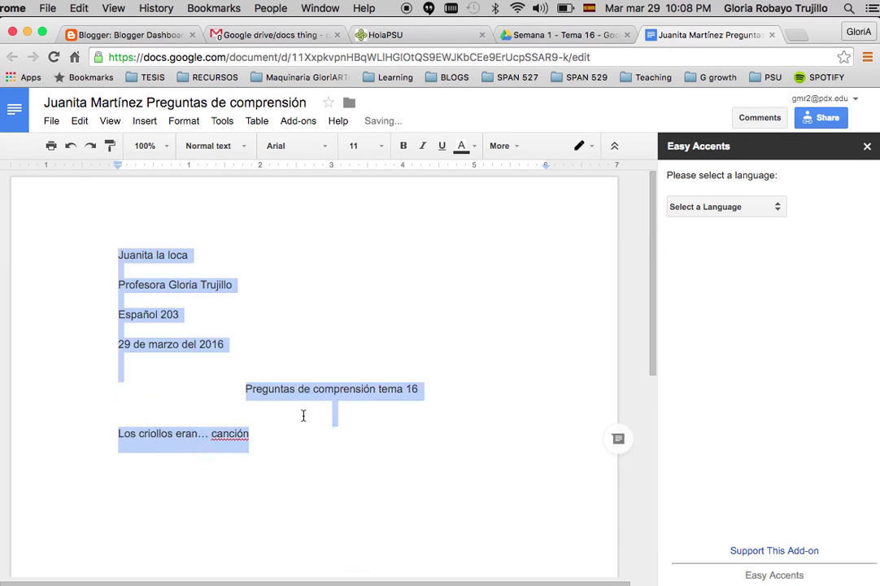
{"action": "left_click", "coordinate": [330, 449]}
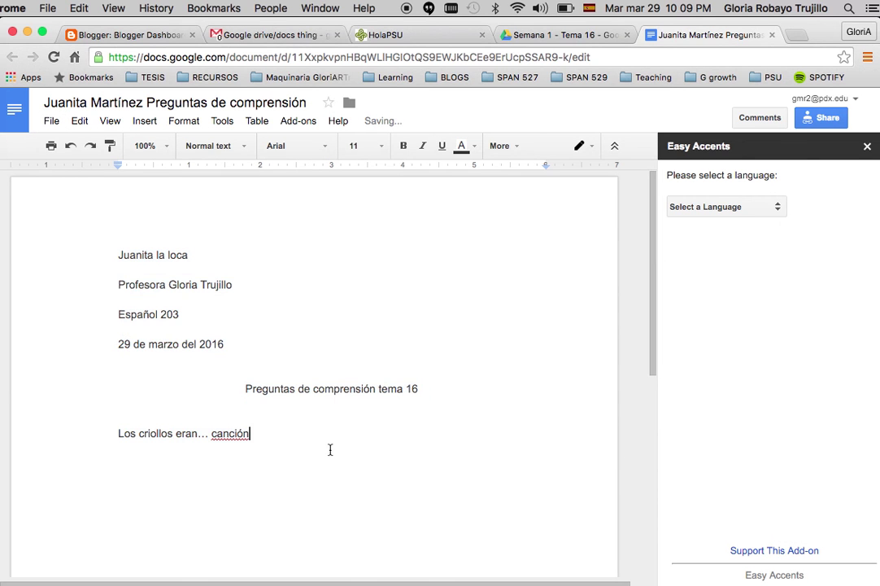
Check the spelling suggestions for "canción" in the answer line and add the word to the personal dictionary
{"action": "right_click", "coordinate": [227, 433]}
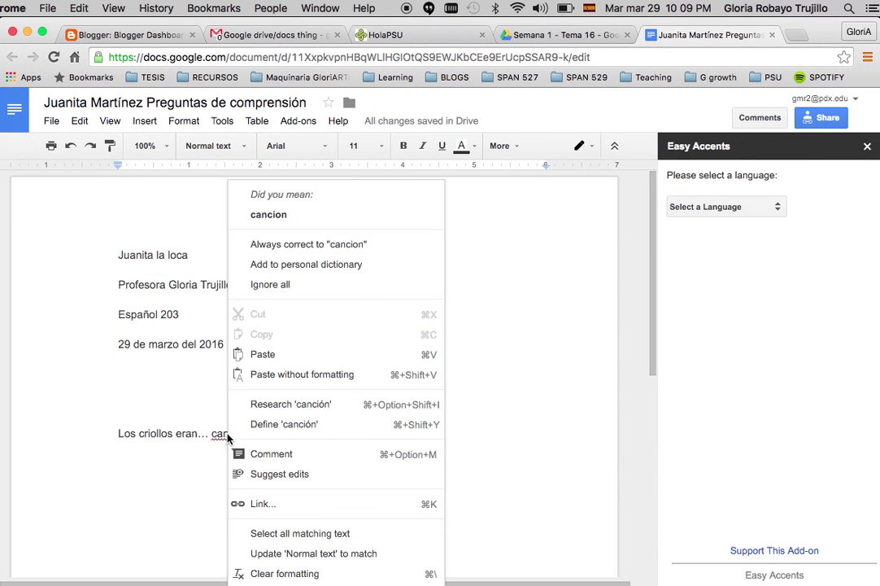
{"action": "left_click", "coordinate": [184, 253]}
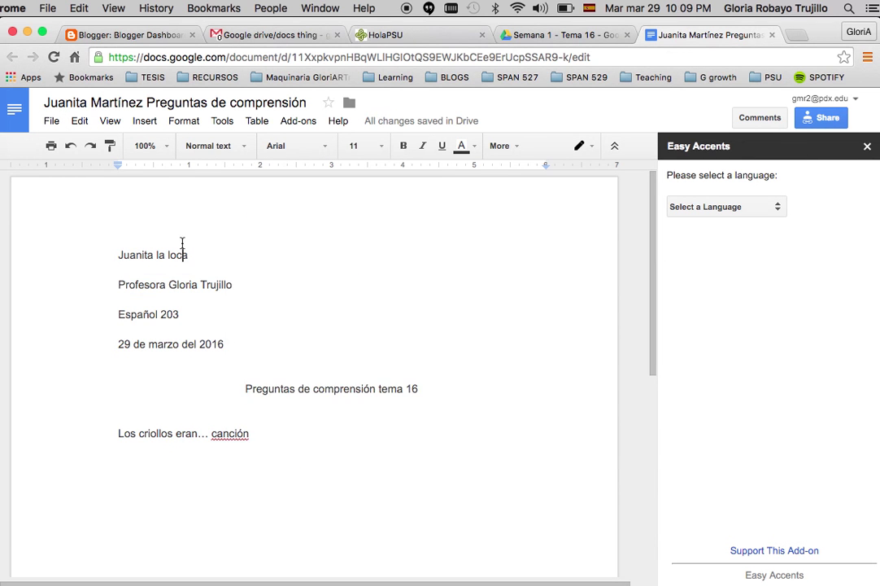
{"action": "right_click", "coordinate": [231, 433]}
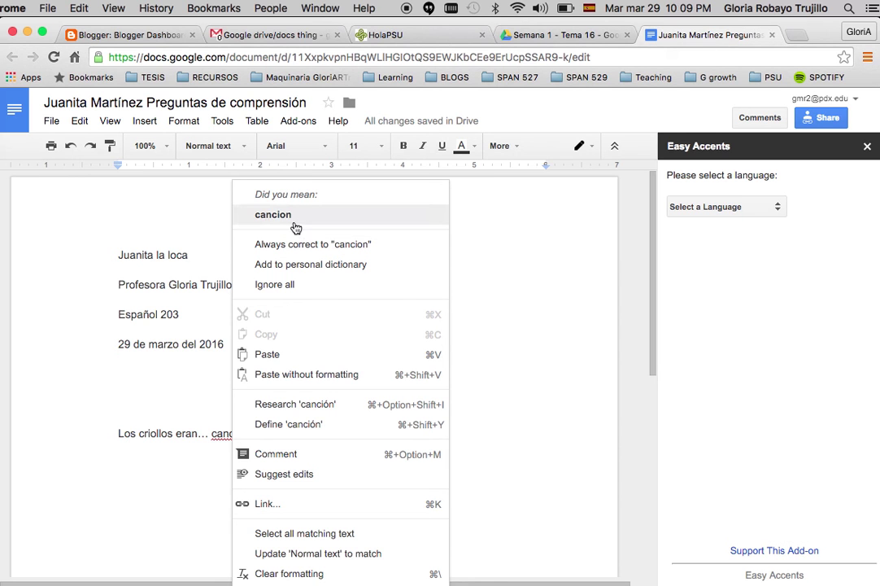
{"action": "left_click", "coordinate": [354, 268]}
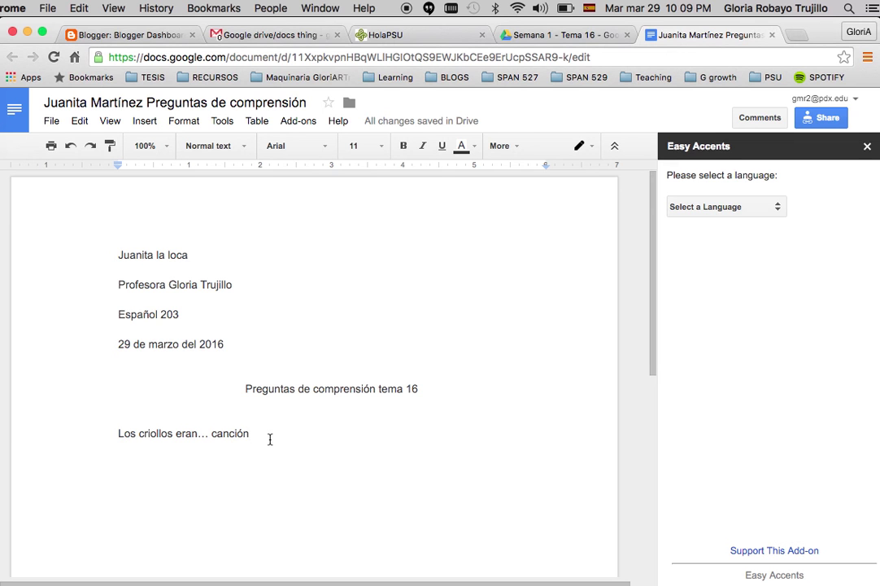
Add the sentence "Espero que tengas un buen día." below the answer line, leaving one blank line between them
{"action": "key", "text": "Return"}
{"action": "key", "text": "Return"}
{"action": "type", "text": "Espero"}
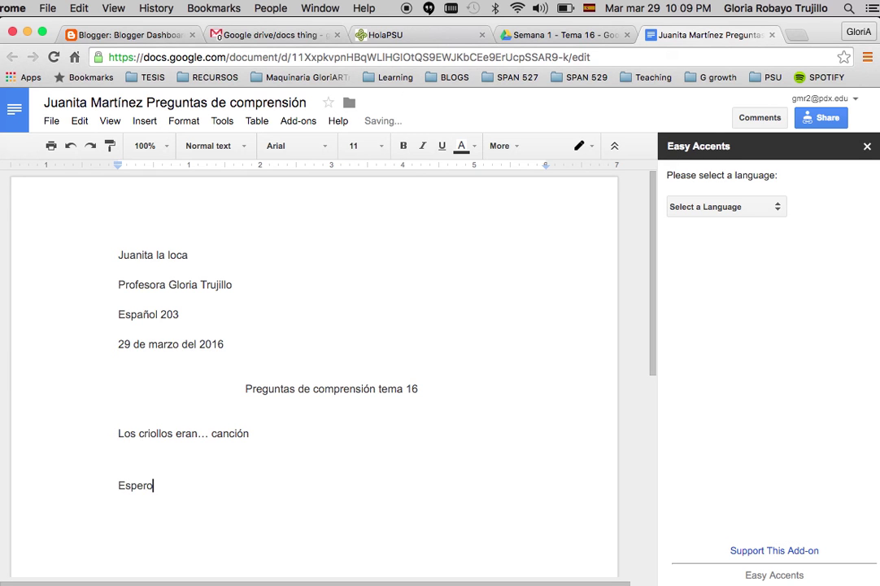
{"action": "type", "text": " que tengas un"}
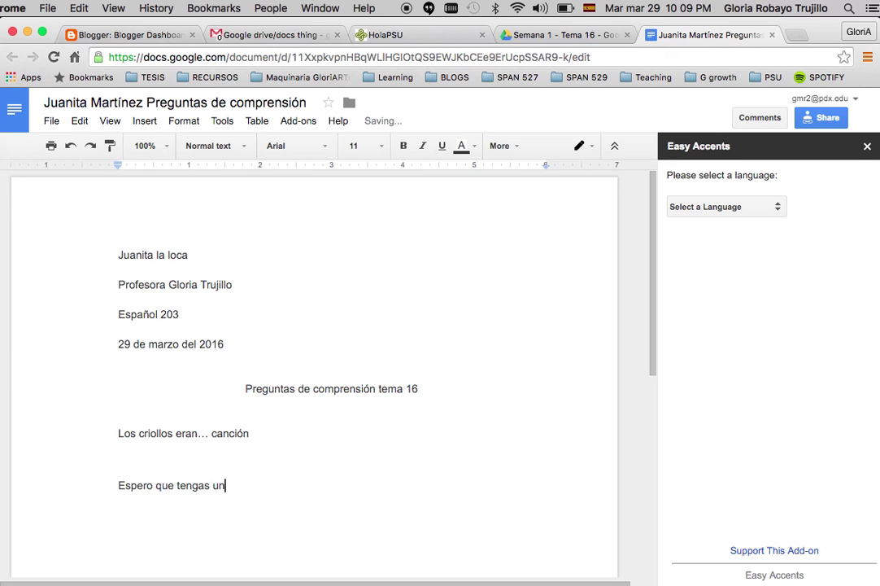
{"action": "type", "text": " buen día."}
Check the word "tengas" in the new sentence for spelling suggestions, leaving the text as it is
{"action": "left_click_drag", "start_coordinate": [176, 486], "coordinate": [210, 486]}
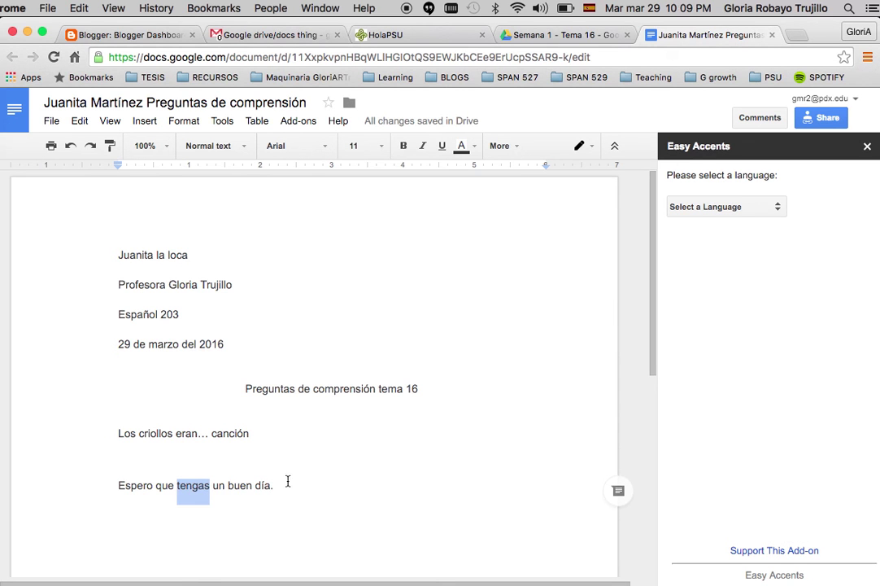
{"action": "right_click", "coordinate": [194, 485]}
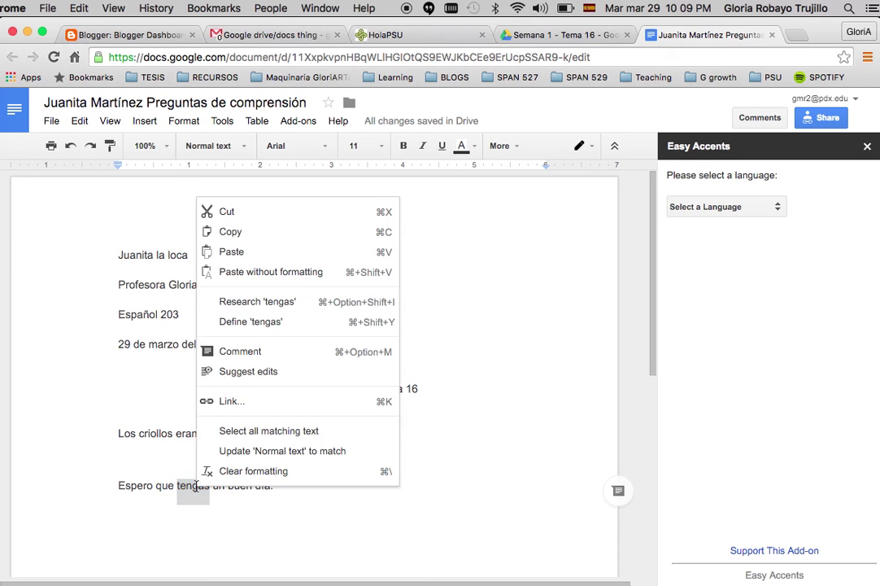
{"action": "left_click", "coordinate": [153, 450]}
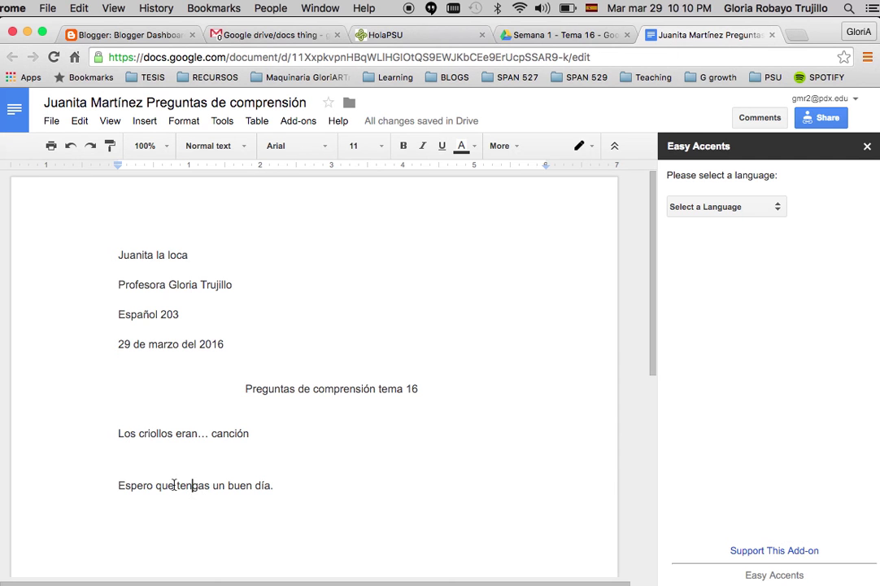
{"action": "left_click_drag", "start_coordinate": [177, 485], "coordinate": [209, 485]}
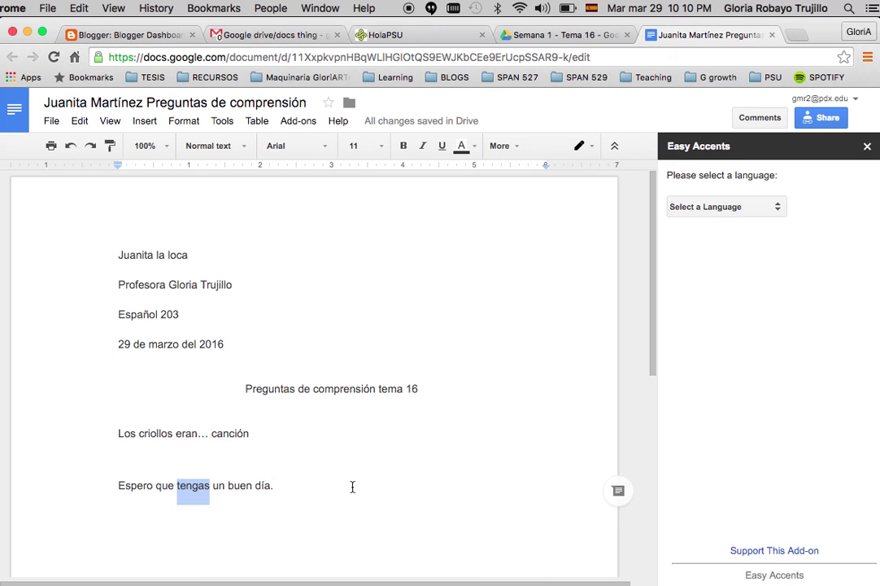
{"action": "left_click", "coordinate": [324, 474]}
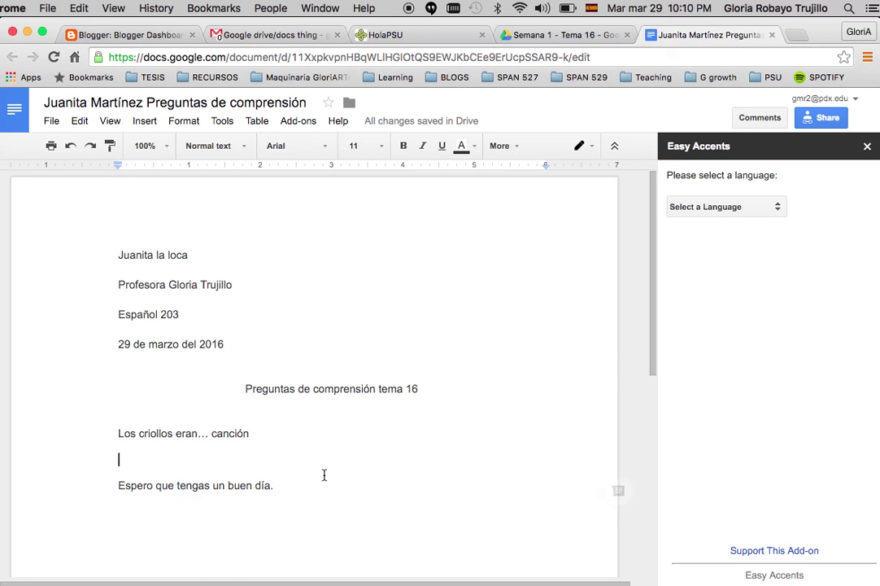